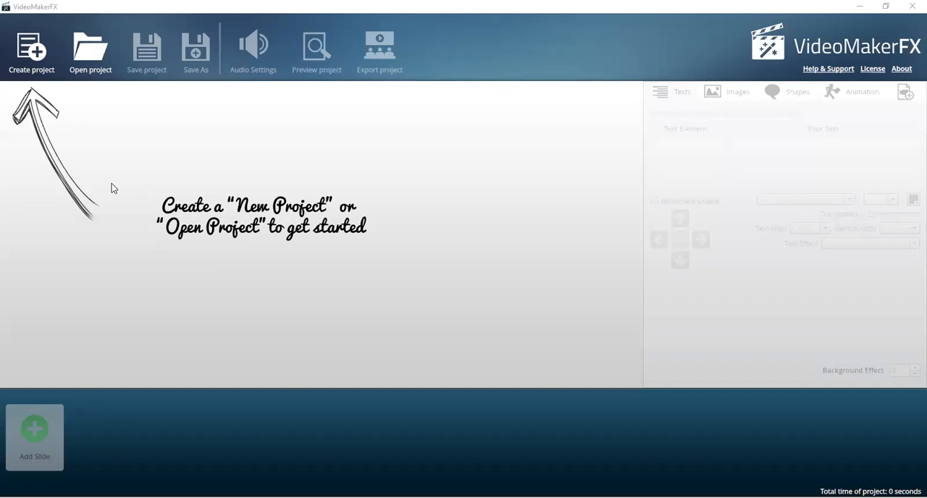
- Create a new project and give it a name
left_click(31, 58)
left_click(471, 255)
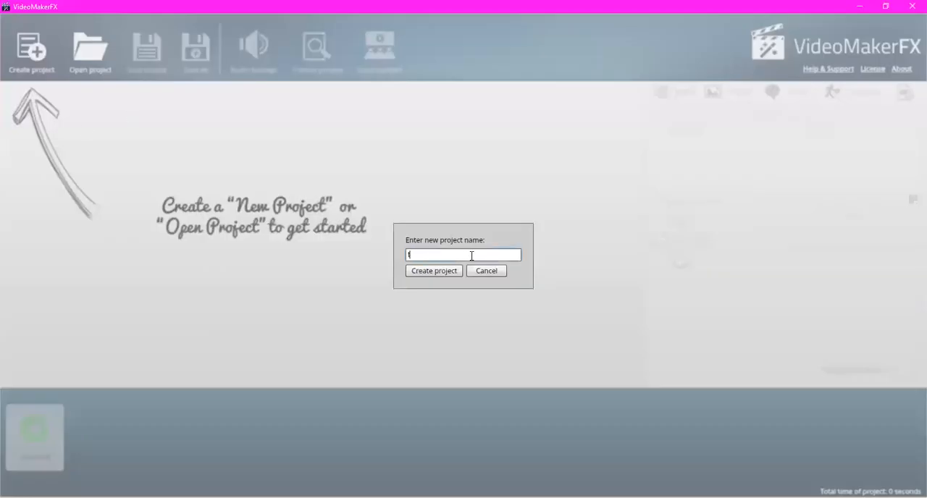
left_click(437, 272)
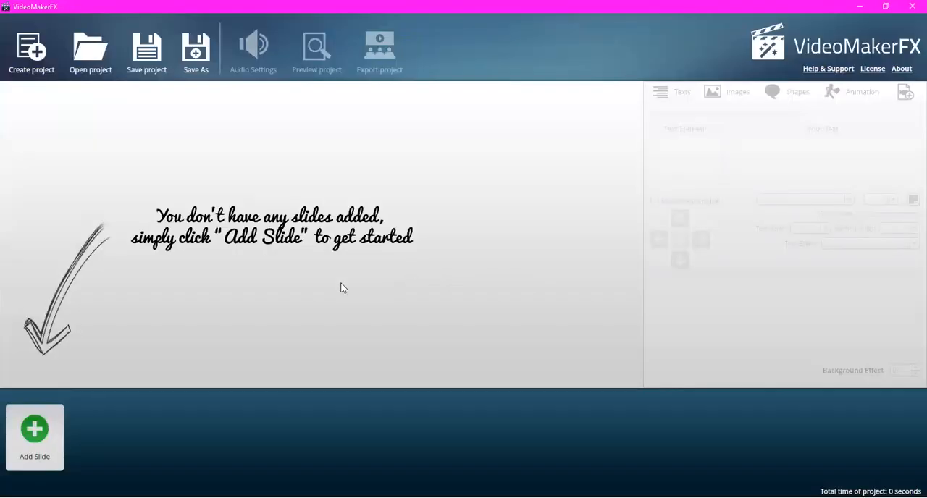
- Start adding a slide and preview both layouts of the Photo Slide Set I and Lower Third I themes
left_click(34, 432)
left_click_drag(359, 169, 366, 310)
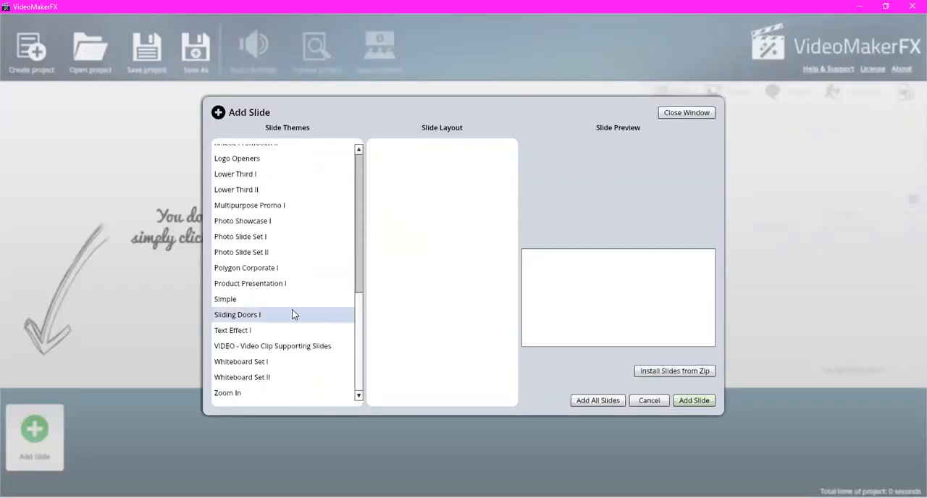
left_click(235, 237)
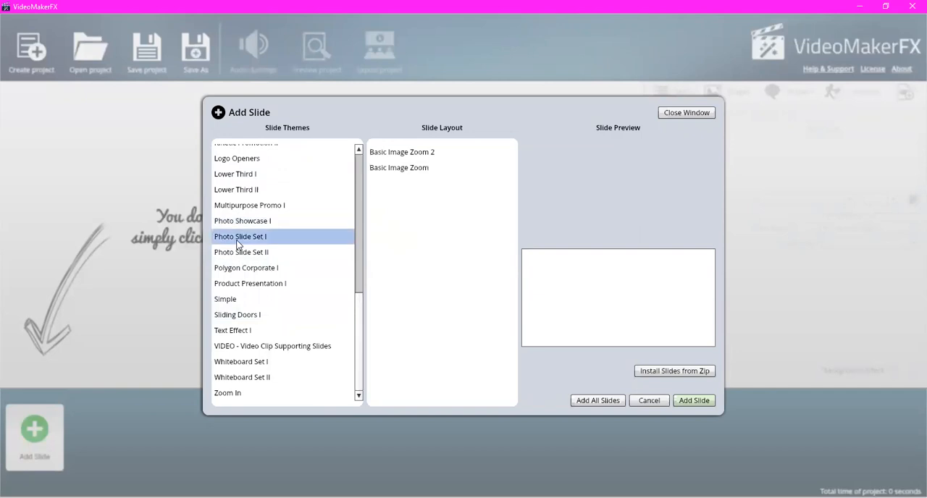
left_click(407, 154)
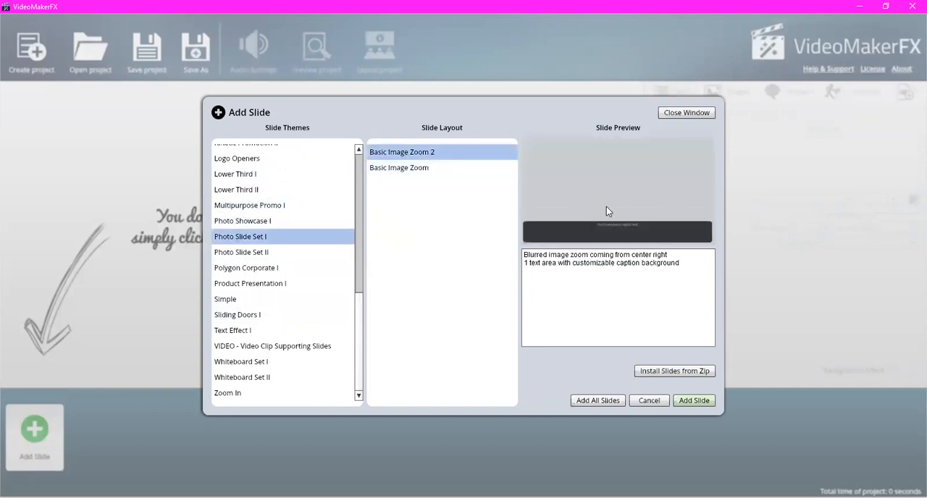
left_click(430, 168)
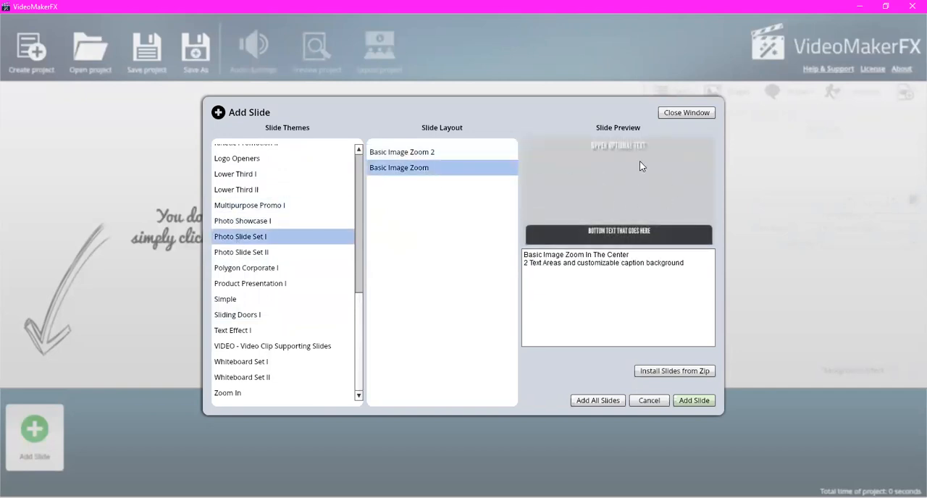
left_click(267, 173)
left_click(471, 155)
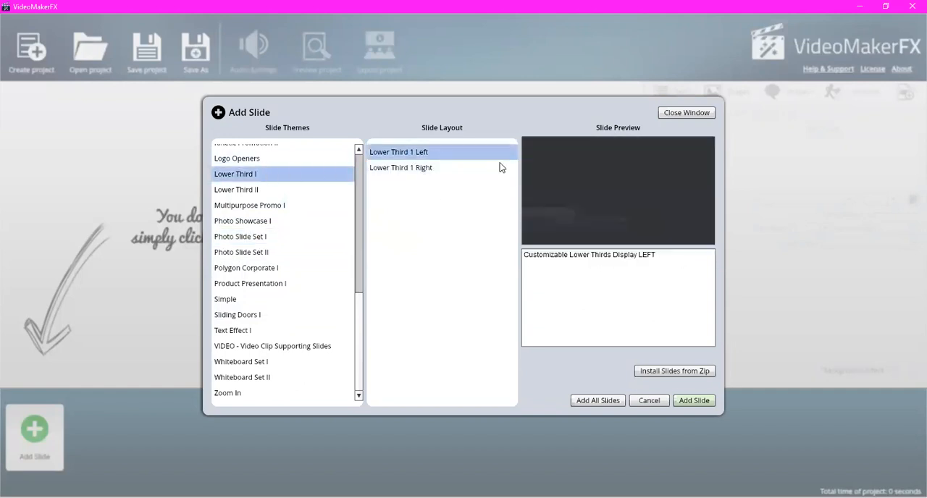
left_click(422, 168)
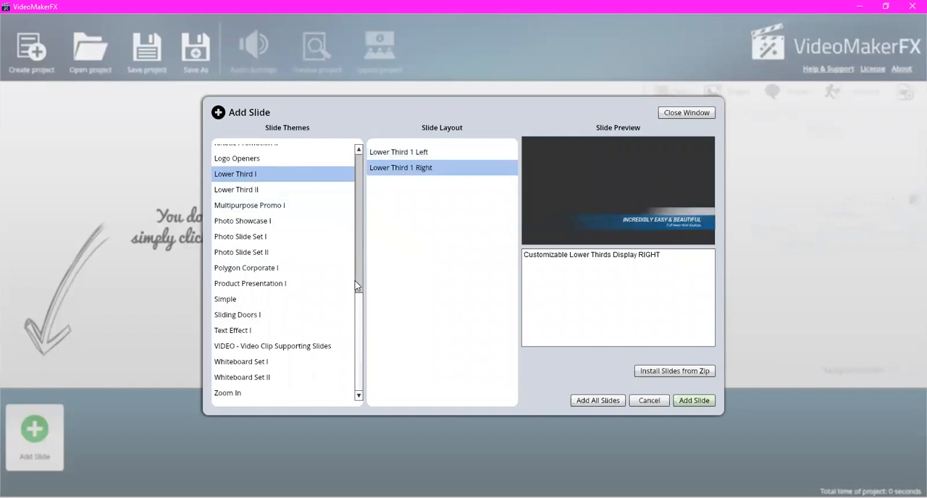
- Preview slides 3, 1 and 2 of the Character Ken theme
left_click_drag(358, 296, 375, 202)
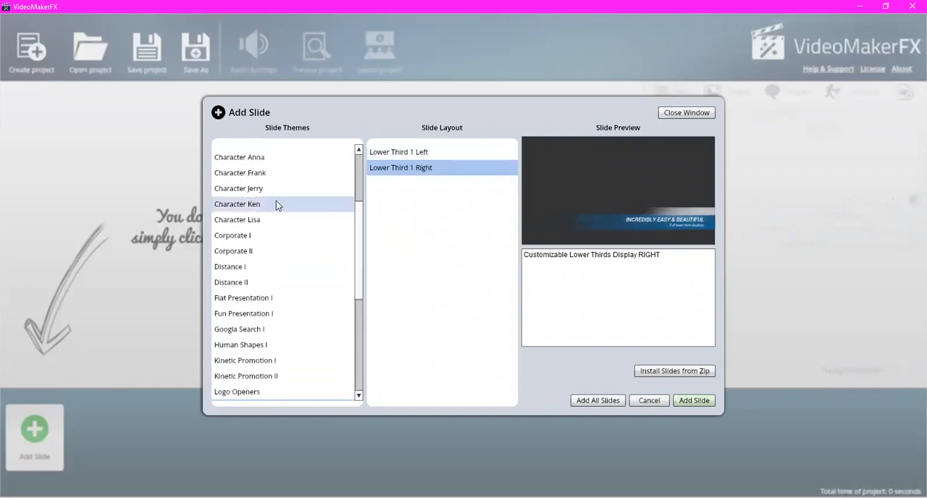
left_click(253, 206)
left_click(398, 183)
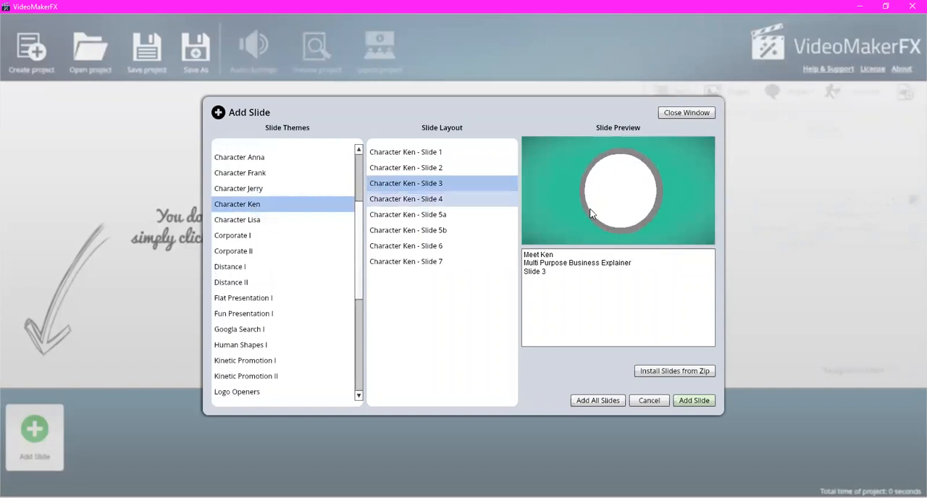
left_click(453, 153)
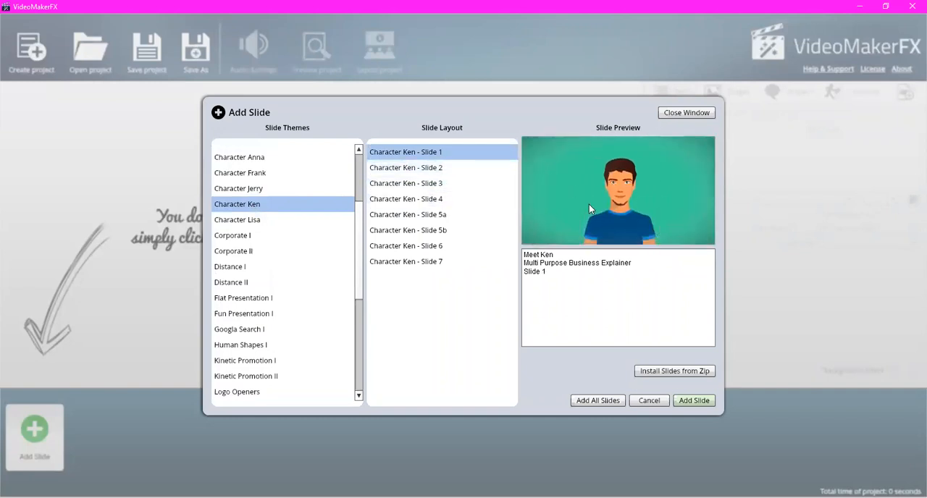
left_click(451, 169)
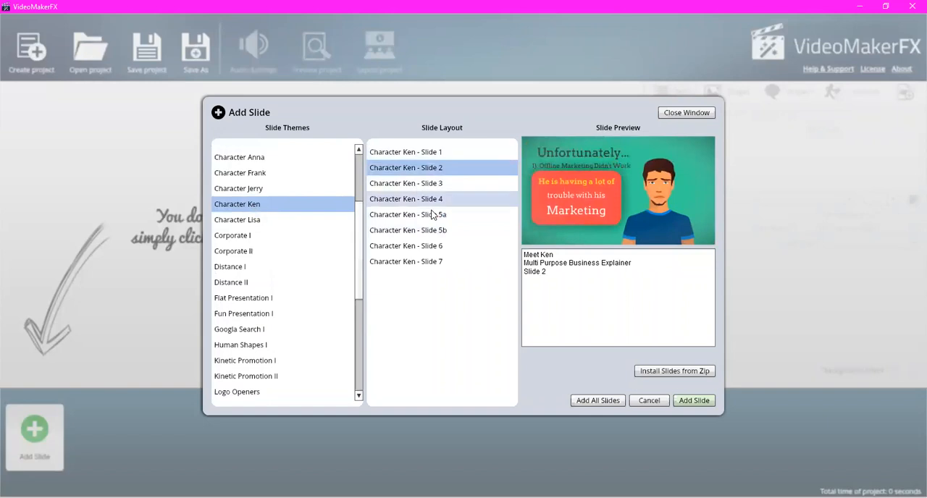
- Preview the layouts of the -ESSENTIALS - Whiteboard I theme and add all its slides to the project
left_click_drag(362, 240, 362, 190)
left_click(268, 168)
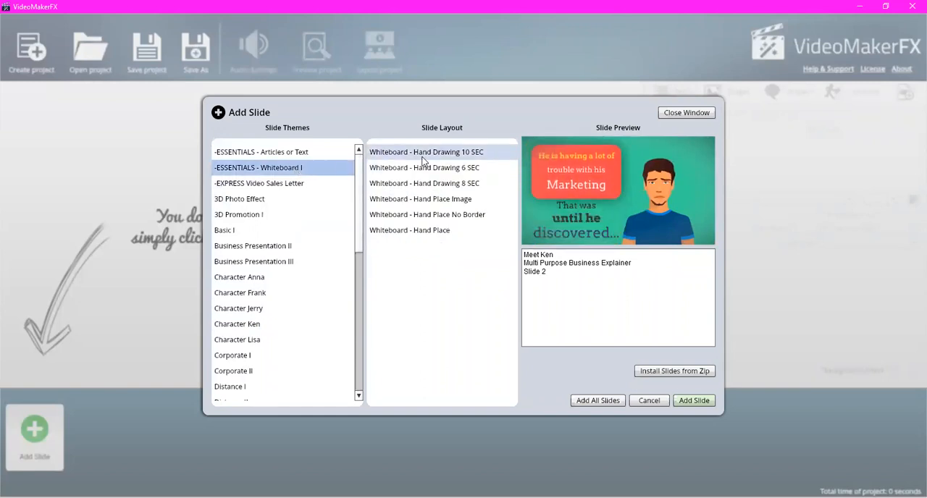
left_click(426, 158)
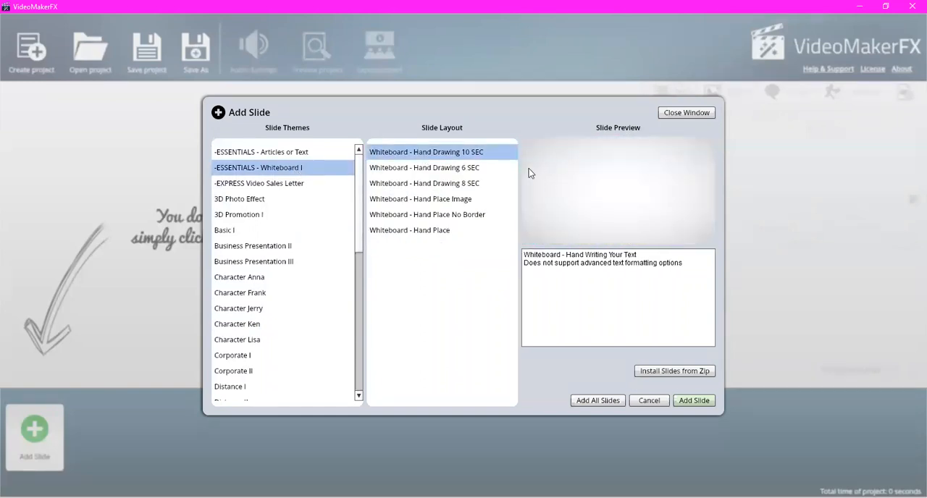
left_click(435, 172)
left_click(467, 187)
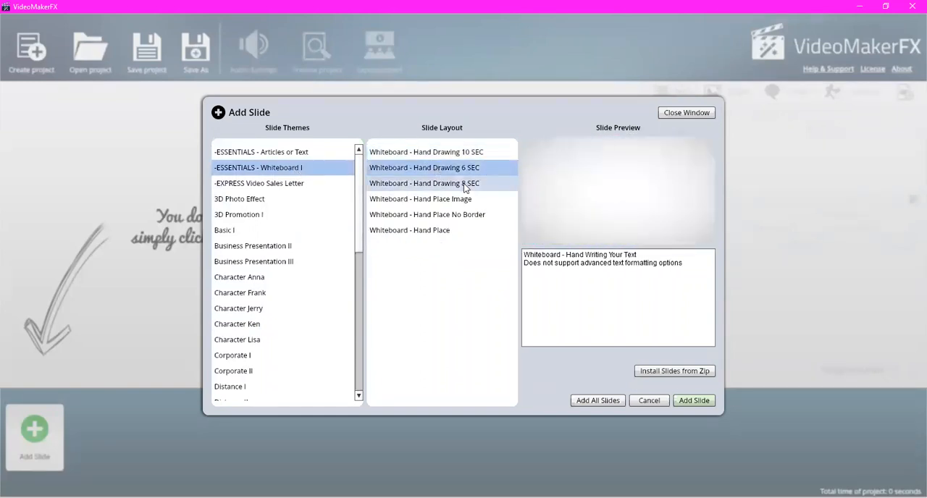
left_click(483, 198)
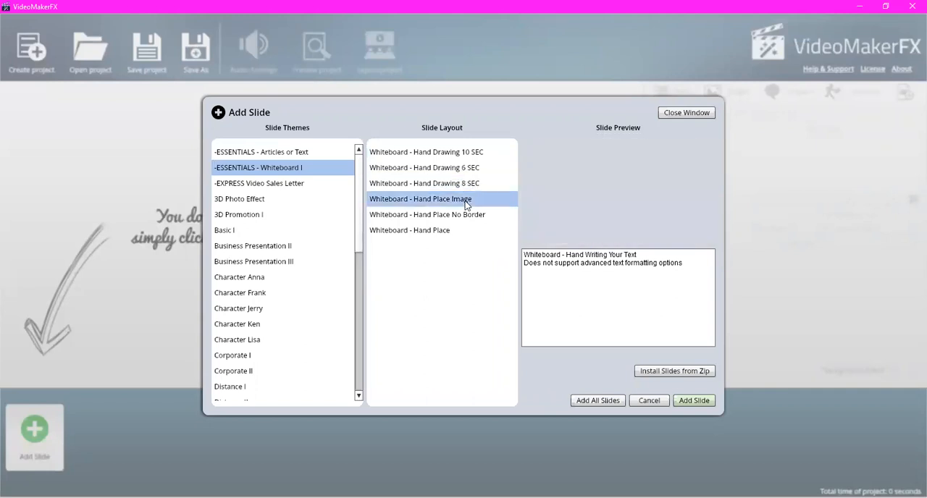
left_click(449, 215)
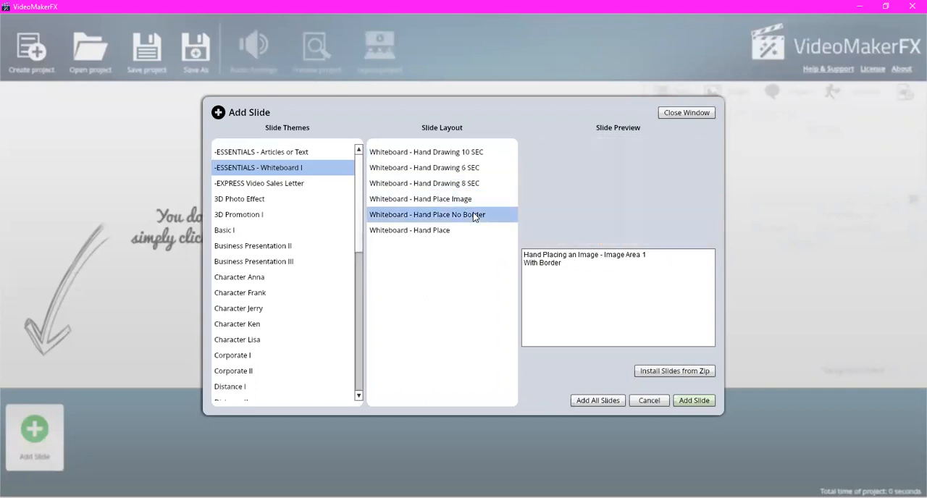
left_click(452, 229)
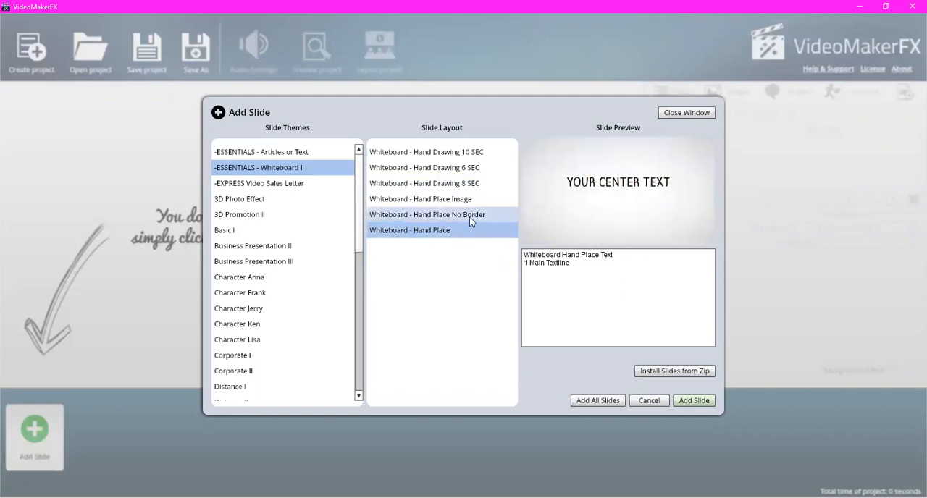
left_click(464, 217)
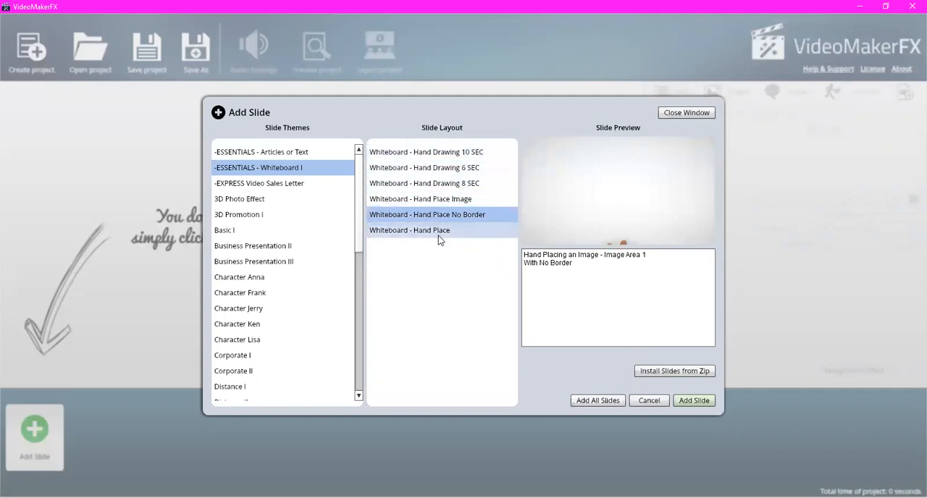
left_click(594, 405)
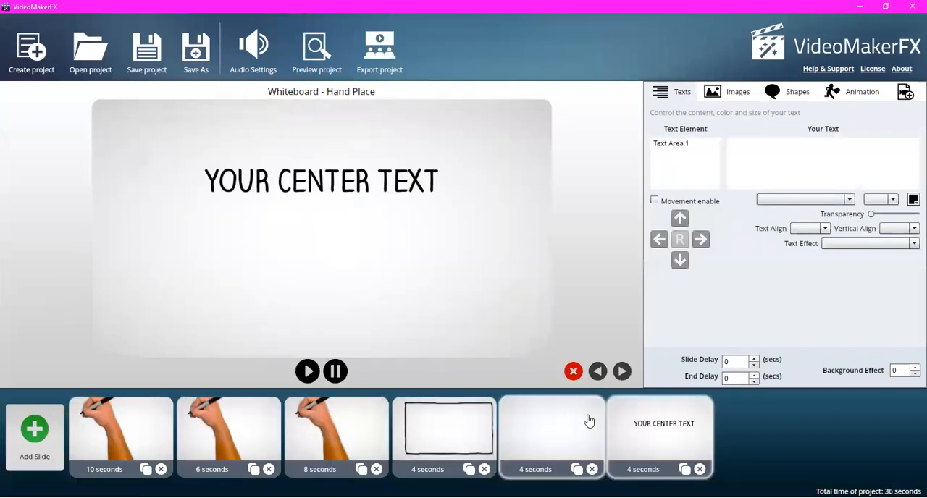
- Duplicate the Whiteboard - Hand Place slide at the end of the timeline and delete the copy
left_click(116, 420)
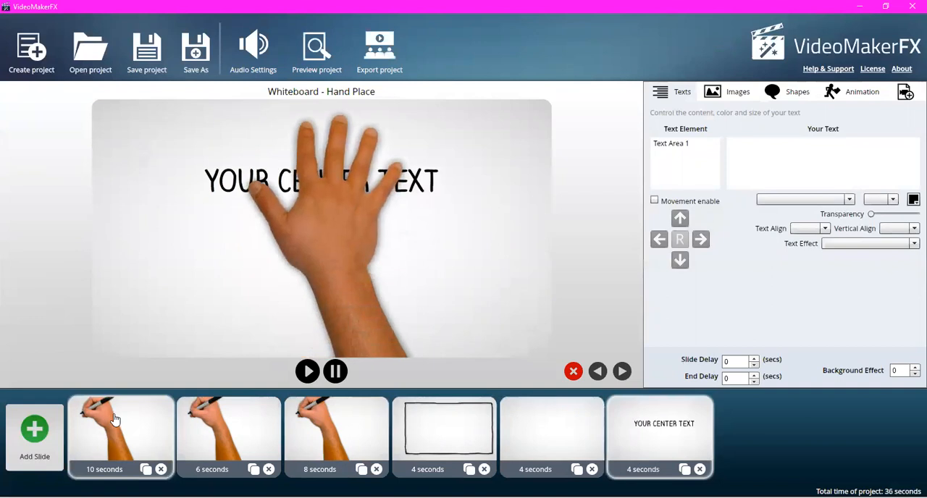
left_click(684, 469)
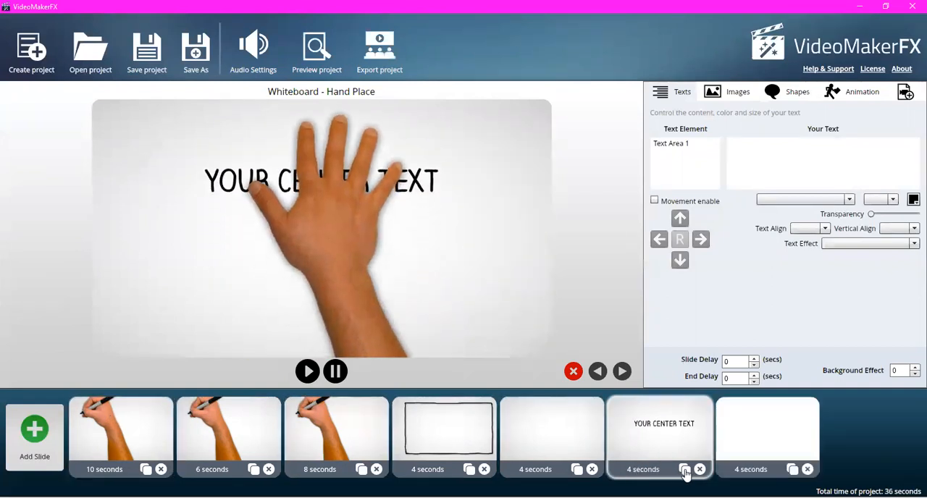
left_click(807, 470)
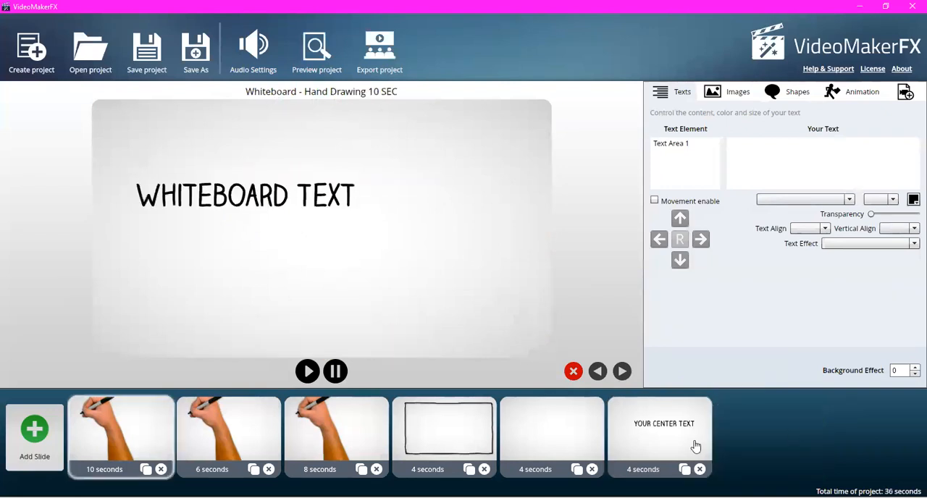
- Add a 3D Image and Caption slide from the 3D Promotion I theme
left_click(34, 441)
left_click(270, 215)
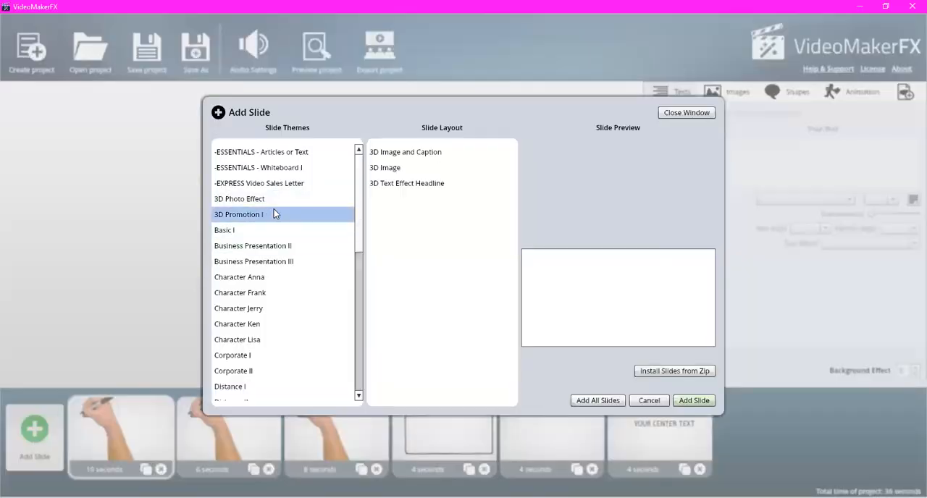
left_click(388, 155)
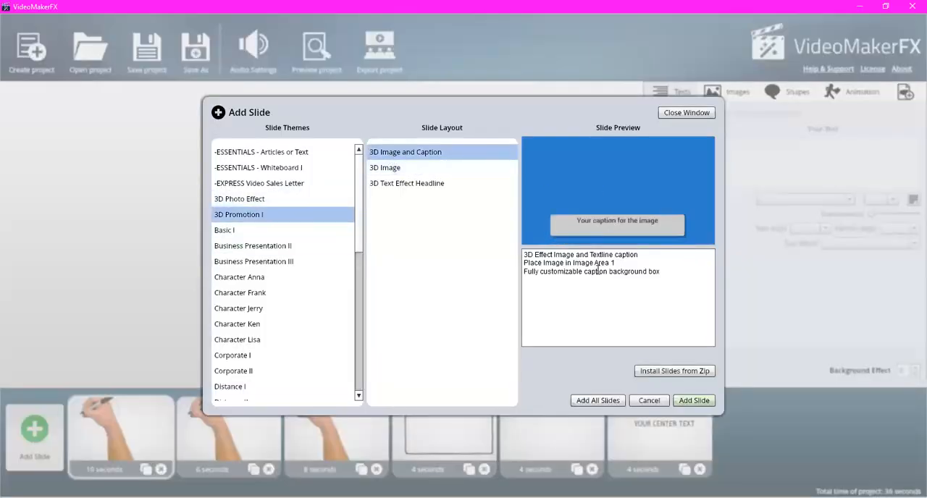
left_click(695, 403)
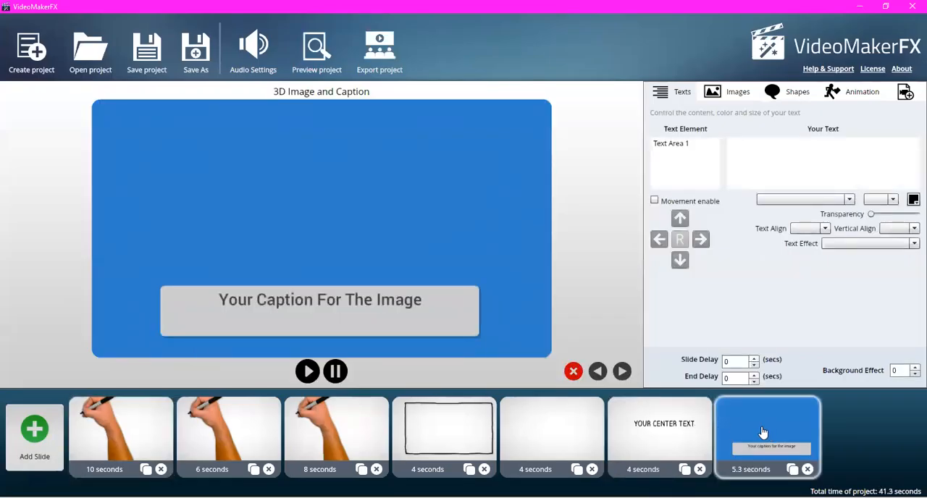
- Move the 3D Image and Caption slide to fourth place in the timeline and delete it
left_click_drag(762, 433, 443, 434)
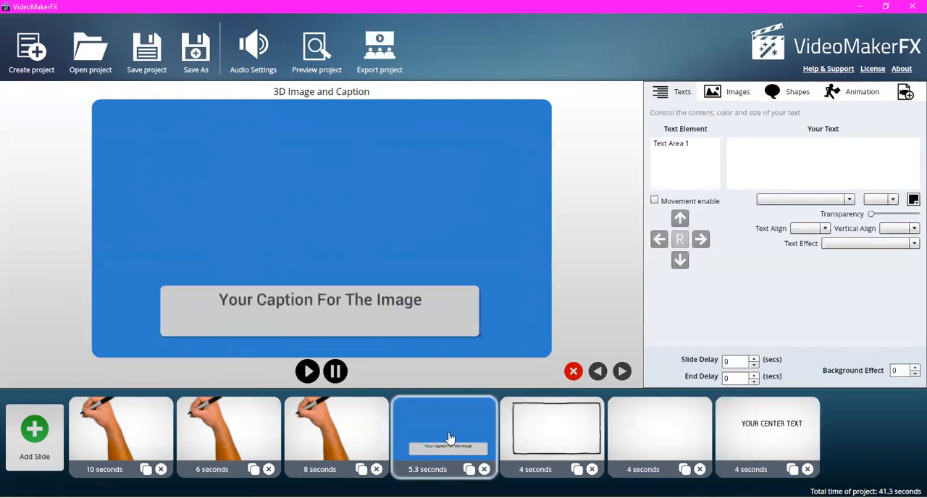
left_click(483, 469)
- Delete the 8-second and 6-second hand drawing slides and the Hand Place No Border slide
left_click(375, 469)
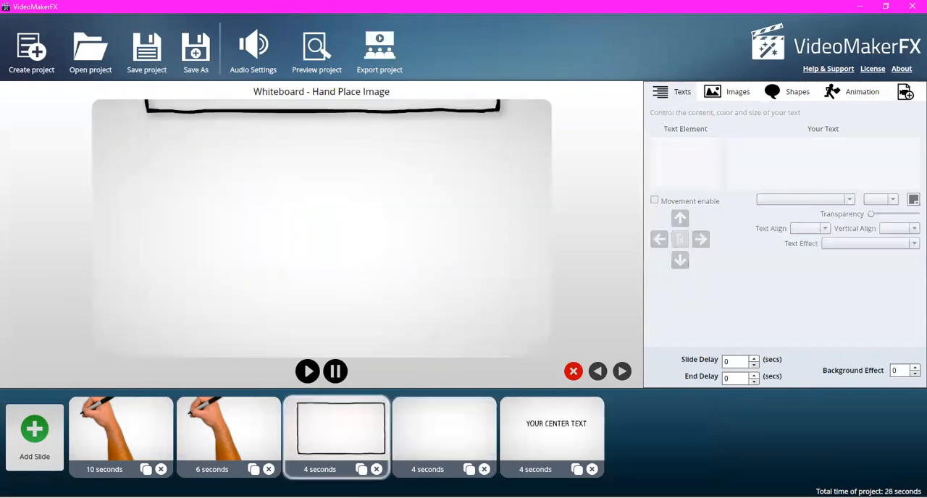
left_click(268, 470)
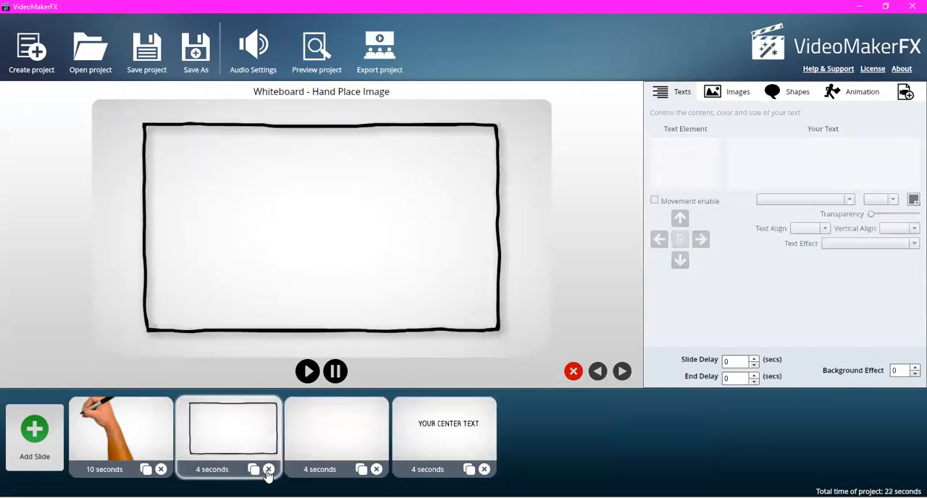
left_click(375, 469)
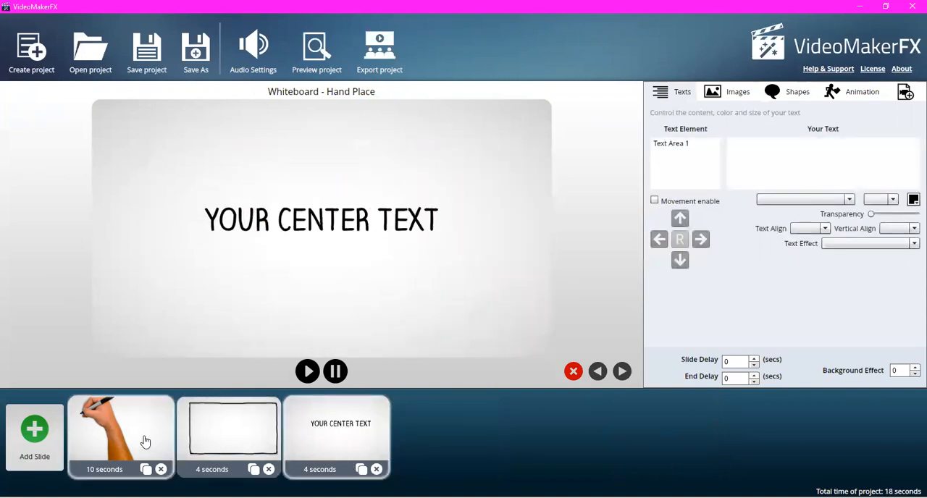
- Replace the text in Text Area 1 of the 10-second hand drawing slide with SELLING
left_click(116, 431)
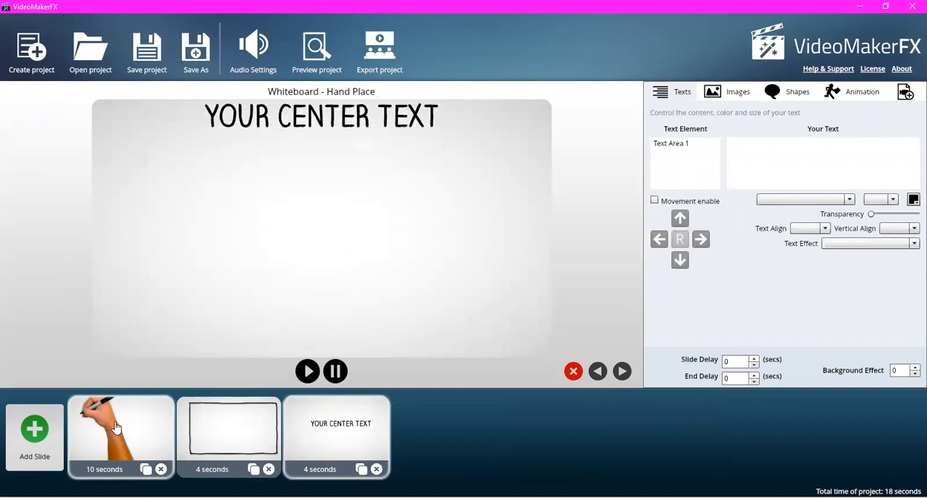
left_click(695, 143)
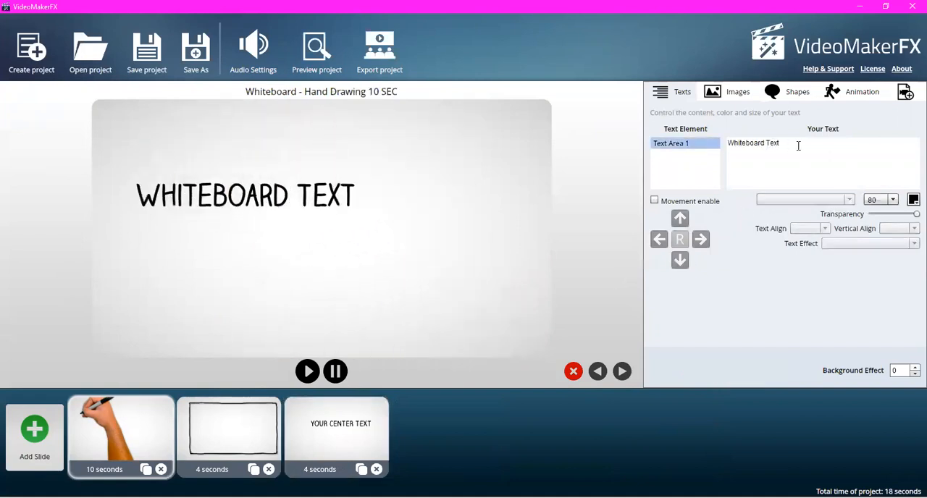
left_click_drag(799, 145, 728, 144)
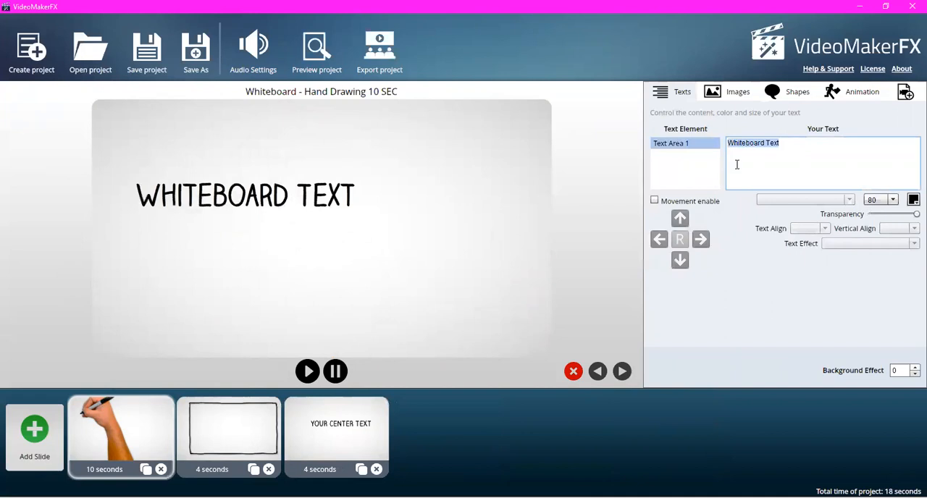
type("SELLING")
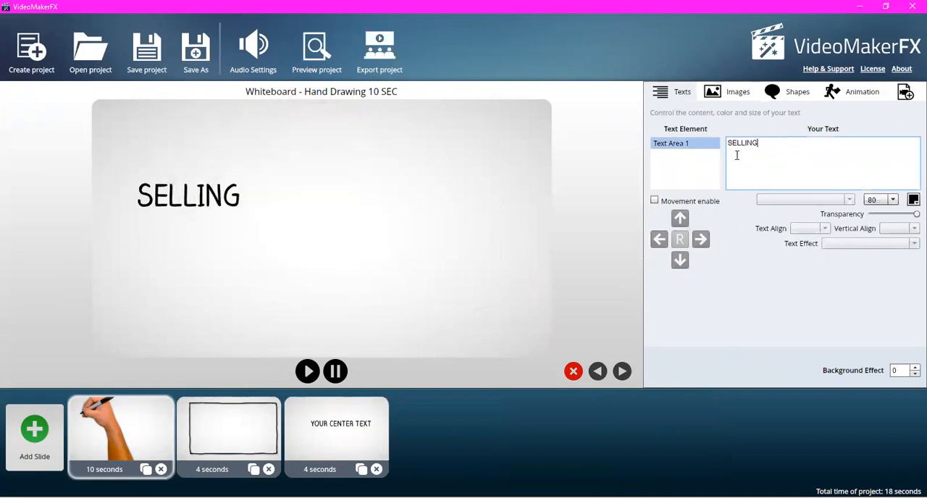
- Set the 10-second hand drawing slide's background image to Grey.png from the Backgrounds - Simple gallery category
left_click(737, 97)
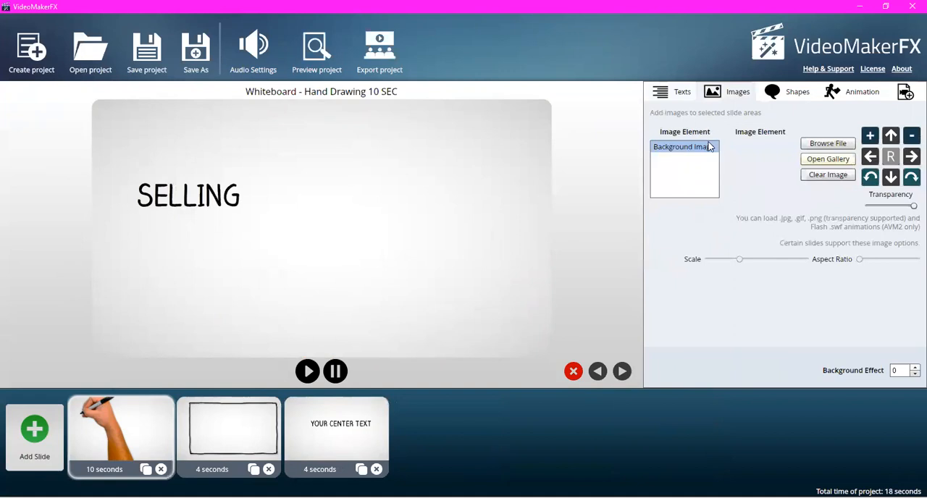
left_click(827, 159)
left_click(230, 155)
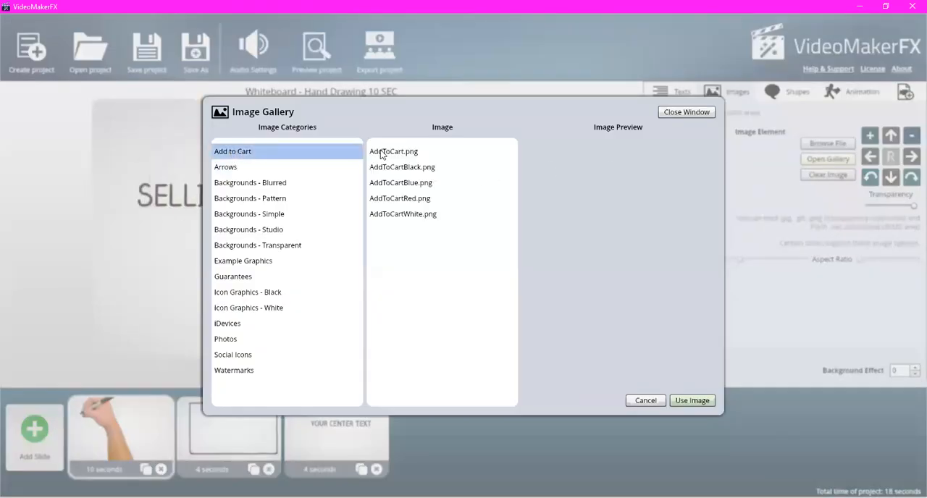
left_click(411, 152)
left_click(407, 171)
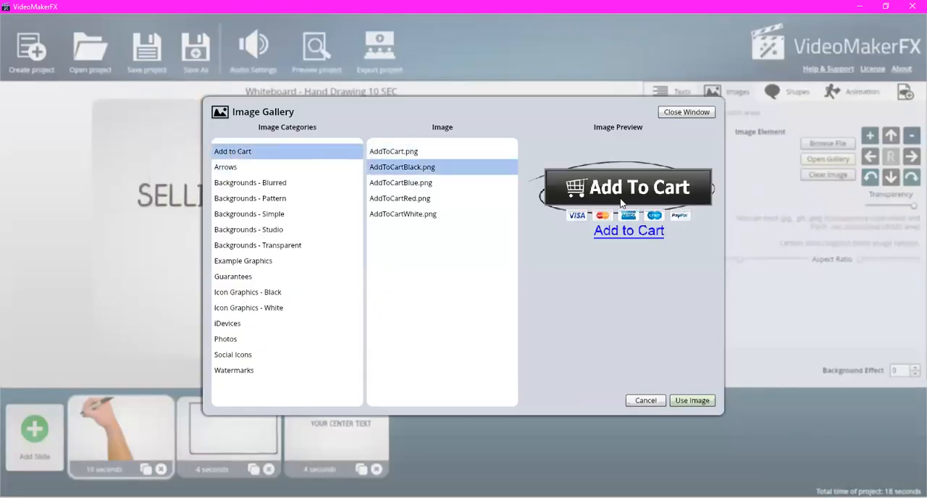
left_click(323, 170)
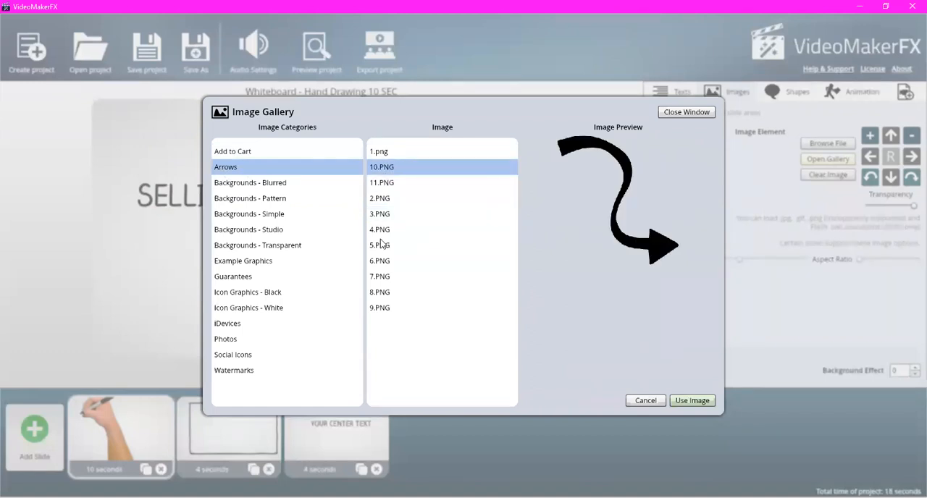
left_click(250, 214)
left_click(396, 215)
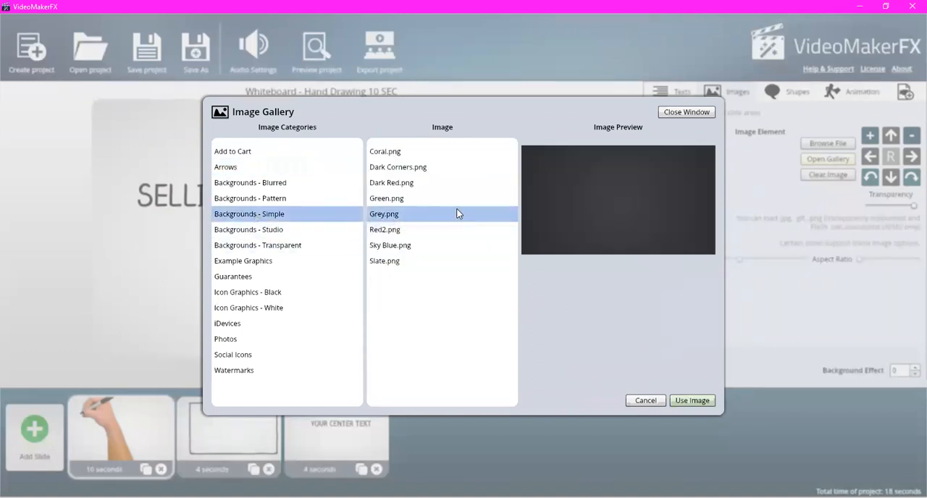
left_click(692, 400)
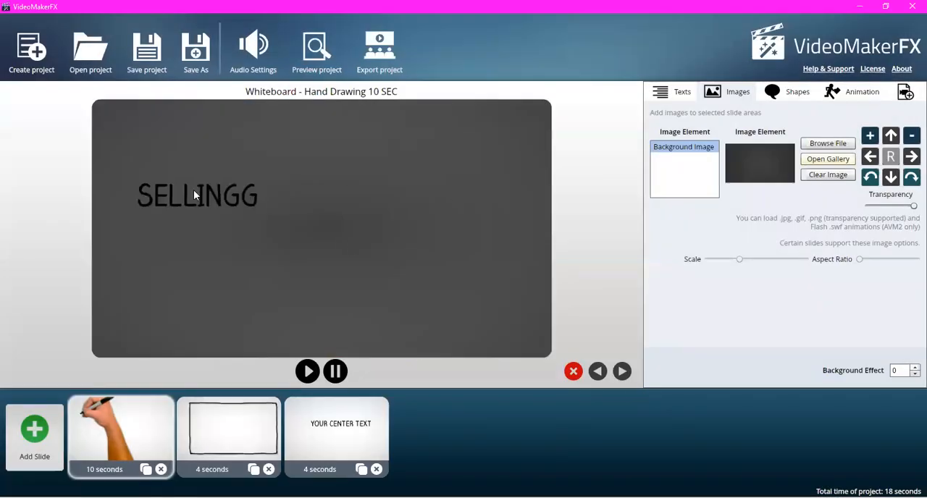
- Change the colour of the SELLING text to green
left_click(686, 96)
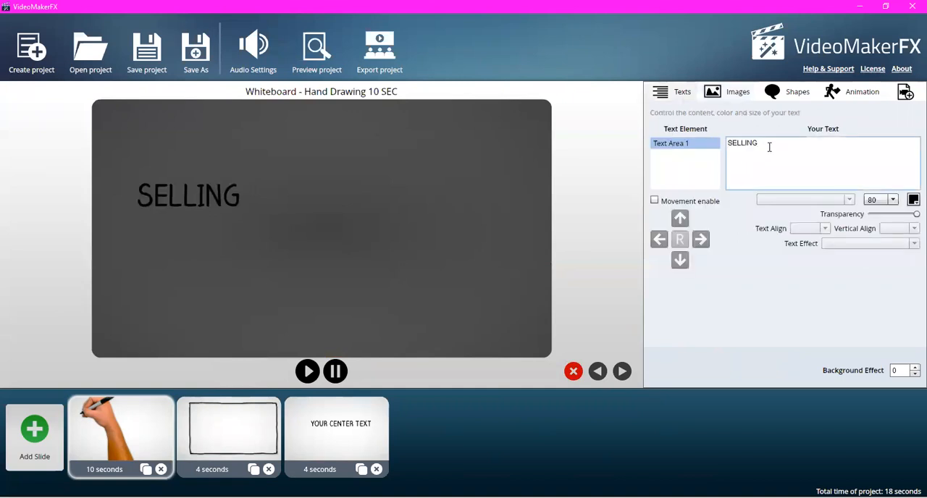
left_click(912, 201)
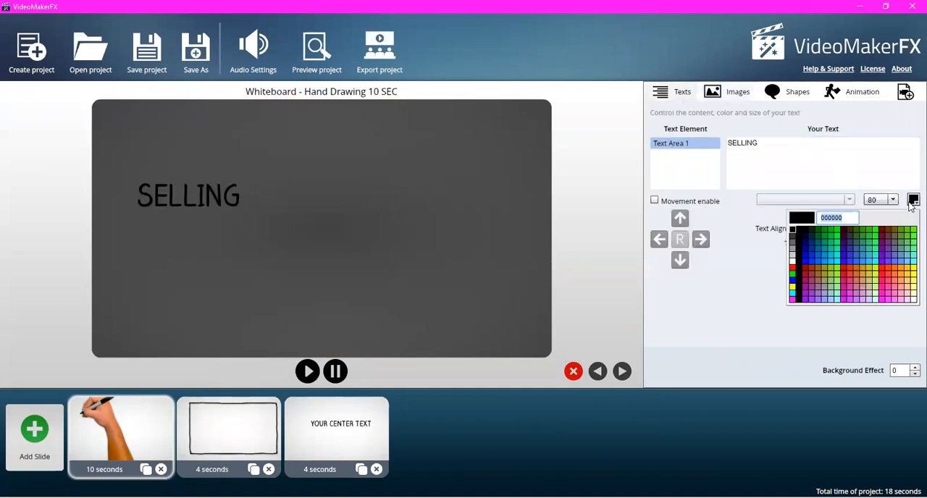
left_click(841, 231)
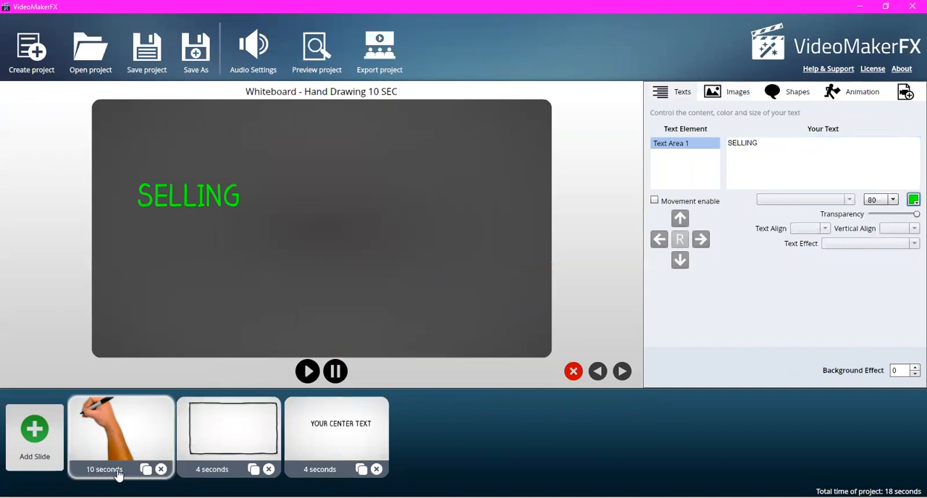
- Try a 4-second slide delay and a 5-second end delay on the Hand Place Image slide, resetting each to 0
left_click(209, 448)
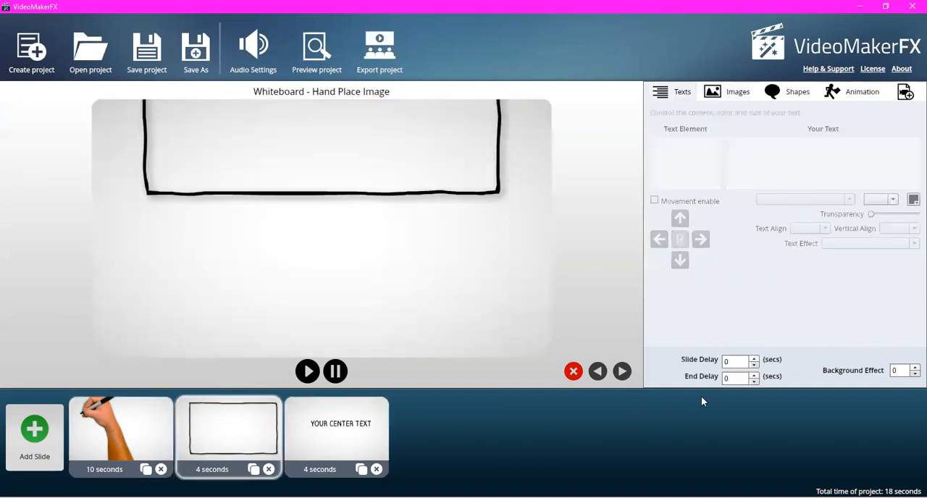
left_click(754, 359)
left_click(754, 360)
left_click(753, 359)
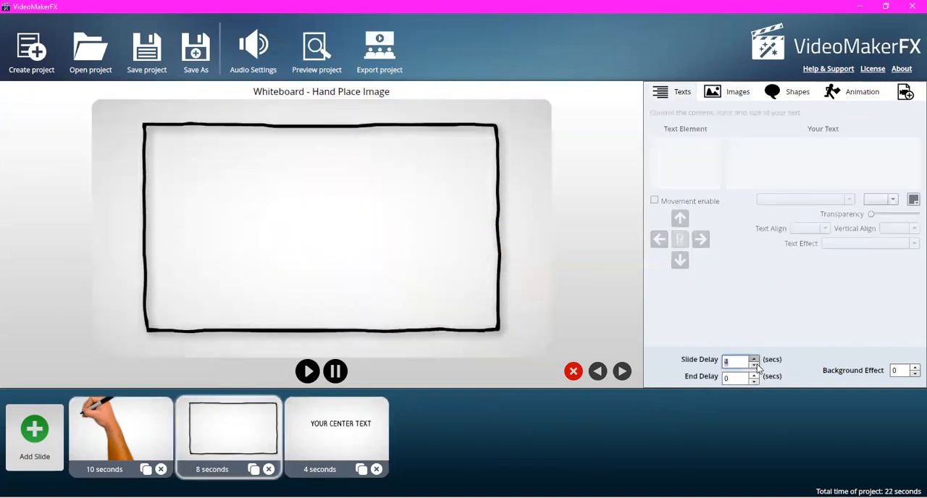
left_click(754, 375)
left_click(753, 375)
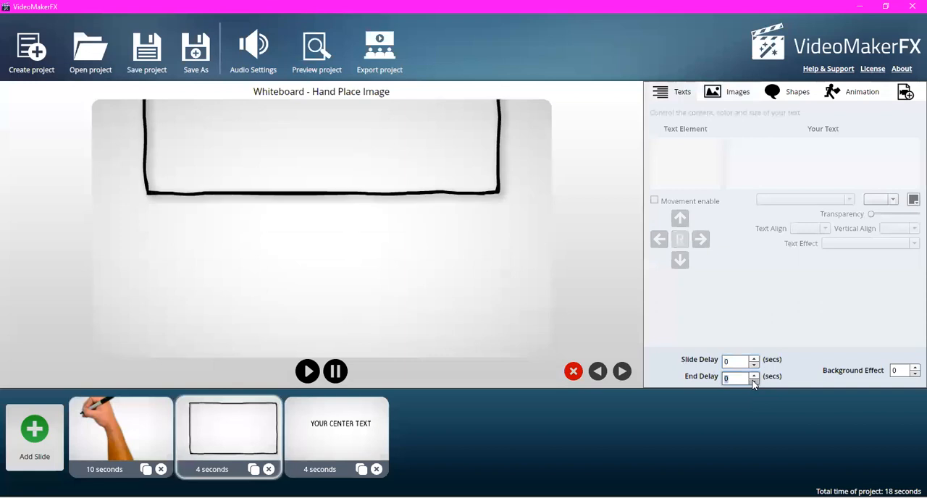
left_click(754, 375)
left_click(754, 375)
left_click(753, 375)
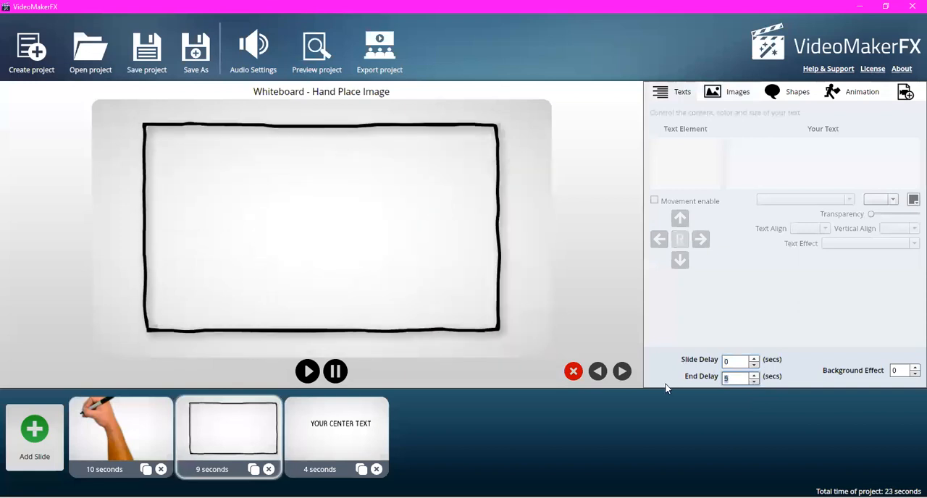
left_click(754, 380)
left_click(754, 381)
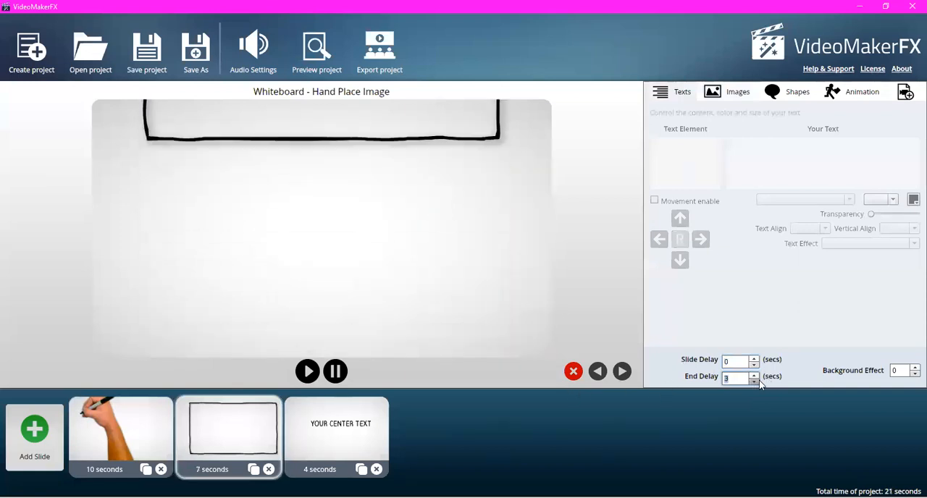
left_click(753, 381)
left_click(753, 381)
left_click(753, 381)
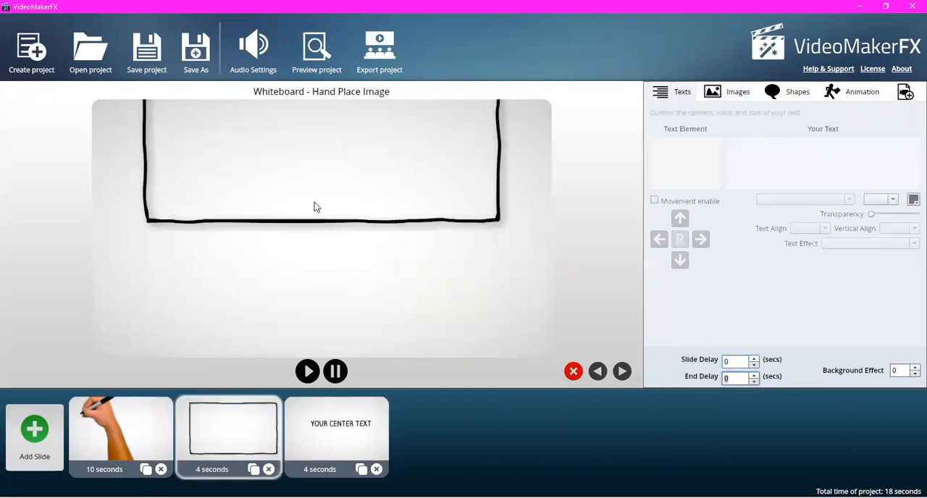
- Insert AddToCart.png from the Add to Cart gallery category into Image Area 1 of the Hand Place Image slide
left_click(731, 95)
left_click(709, 146)
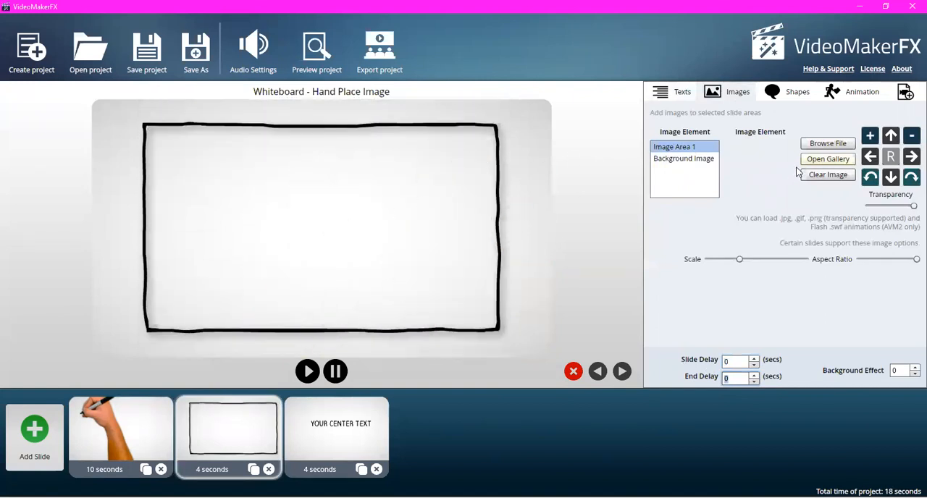
left_click(834, 161)
left_click(256, 152)
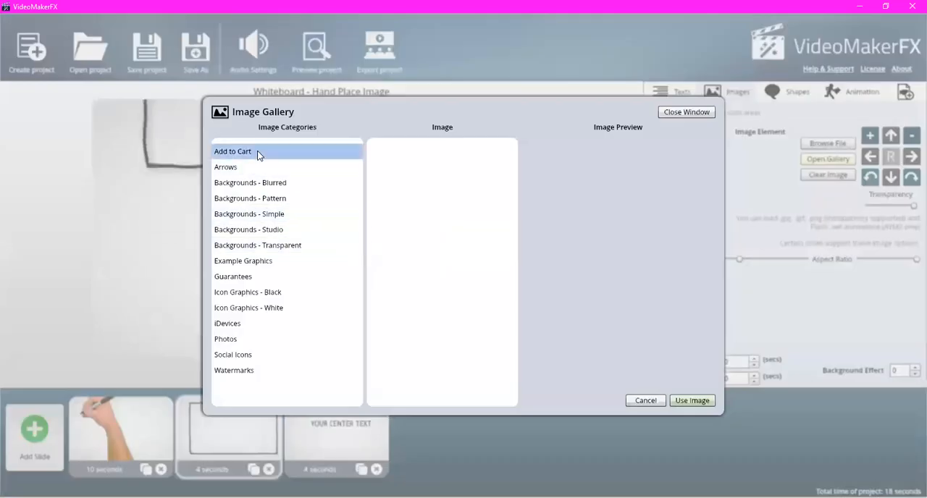
left_click(403, 155)
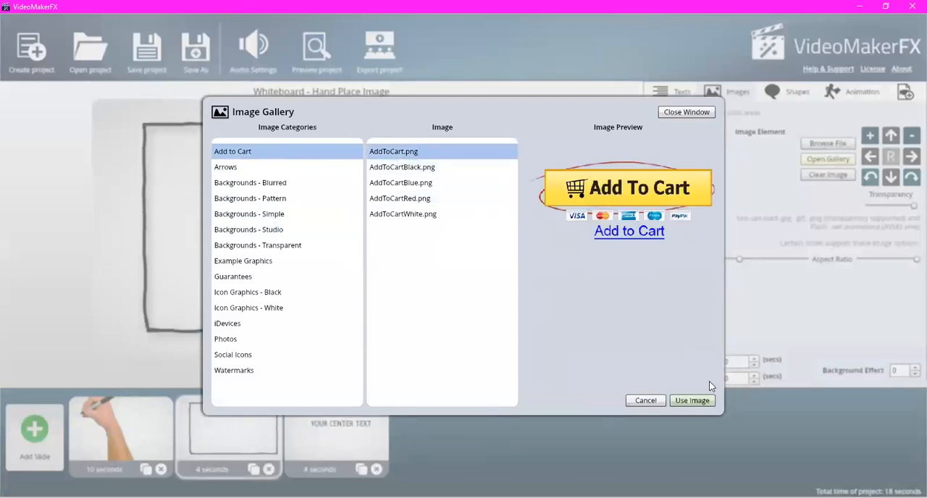
left_click(693, 402)
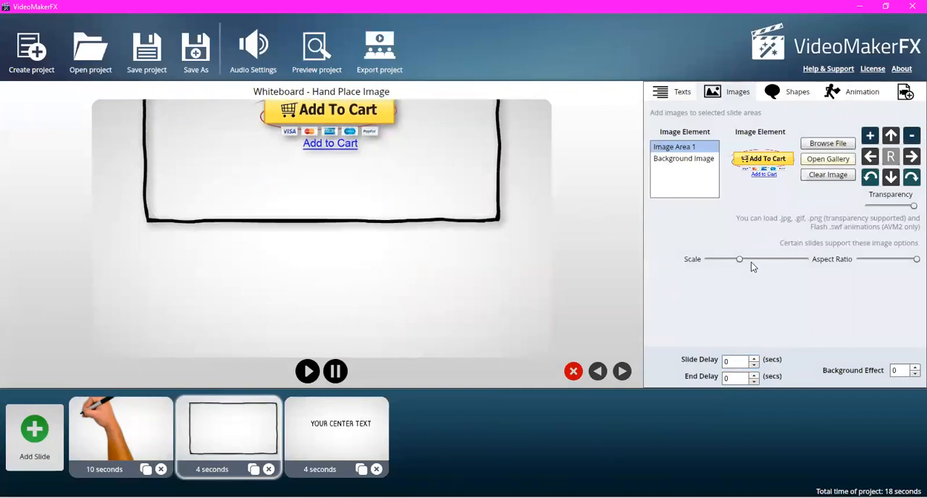
- Enlarge the Add To Cart image to nearly fill the frame's width and move it down towards the frame's middle
left_click_drag(742, 259, 786, 256)
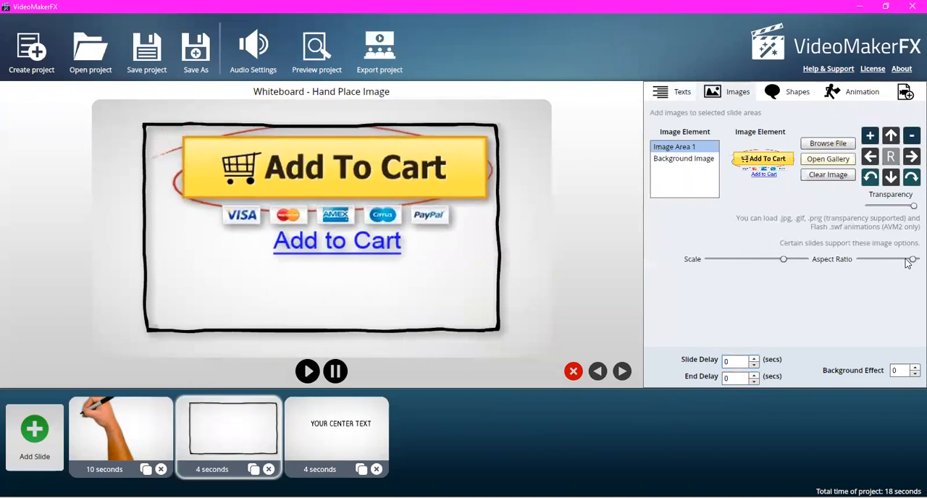
left_click_drag(906, 260, 911, 263)
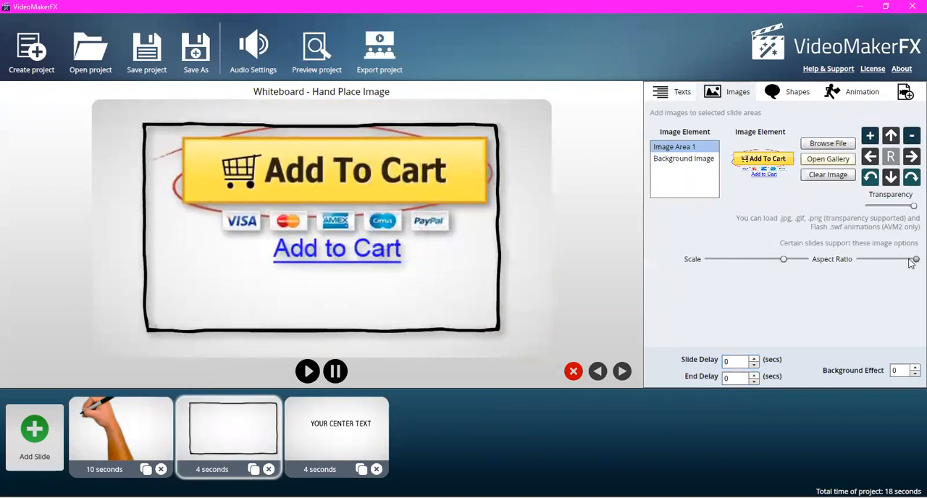
left_click(895, 187)
left_click(894, 187)
left_click(895, 187)
left_click(894, 187)
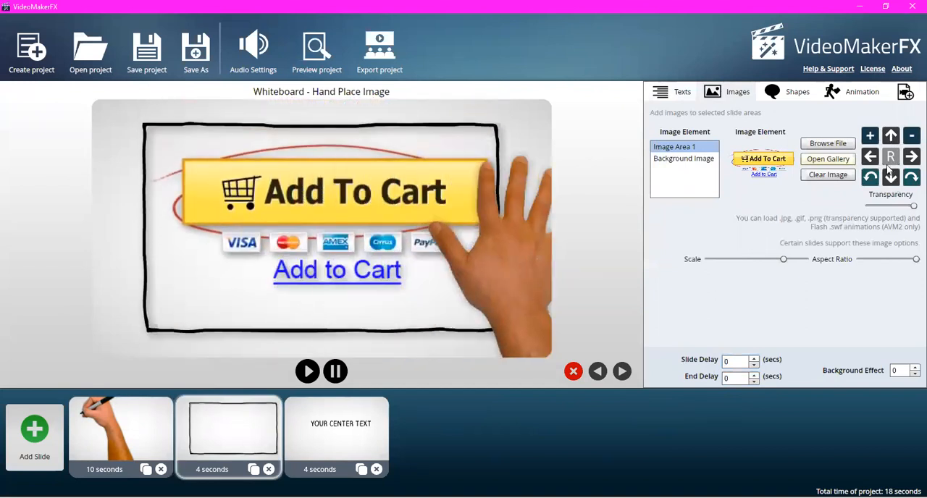
left_click(889, 183)
left_click(889, 183)
left_click(889, 183)
left_click(889, 183)
left_click(889, 183)
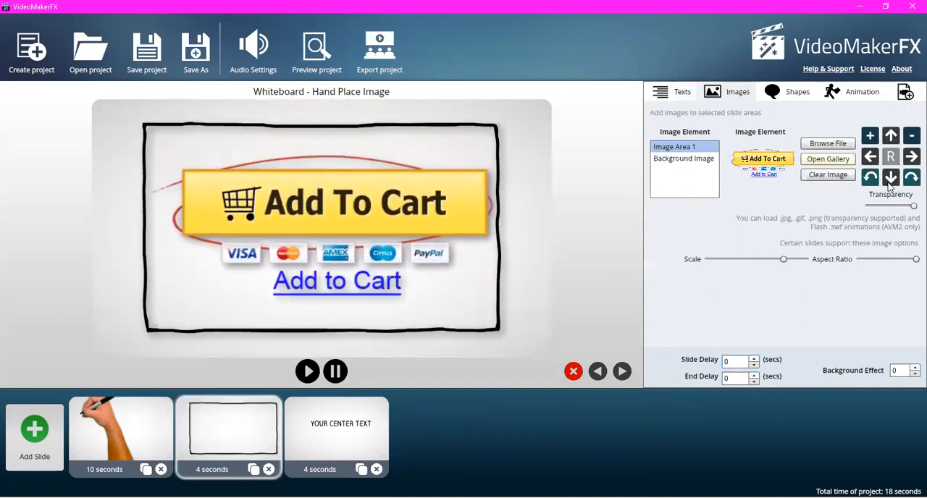
- Lower the transparency setting of the Shape BG element on the Hand Place Image slide and open the slide's animation options
left_click(795, 93)
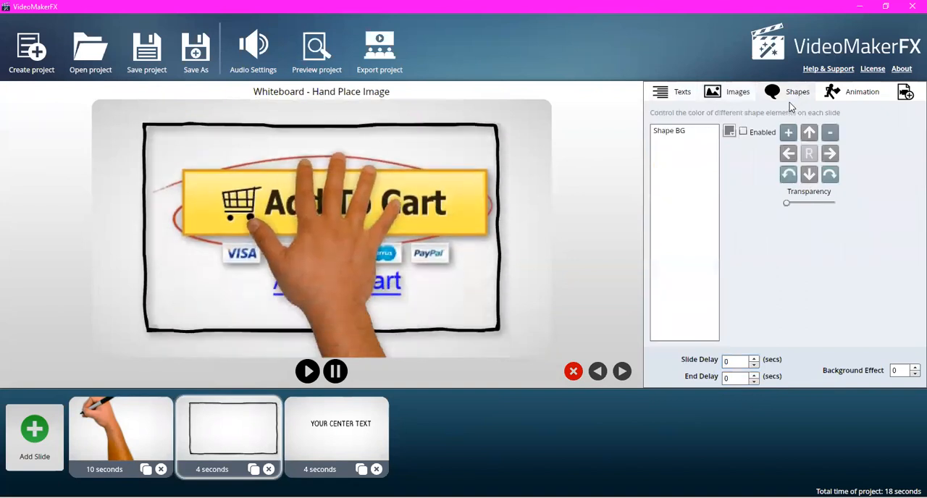
left_click(679, 134)
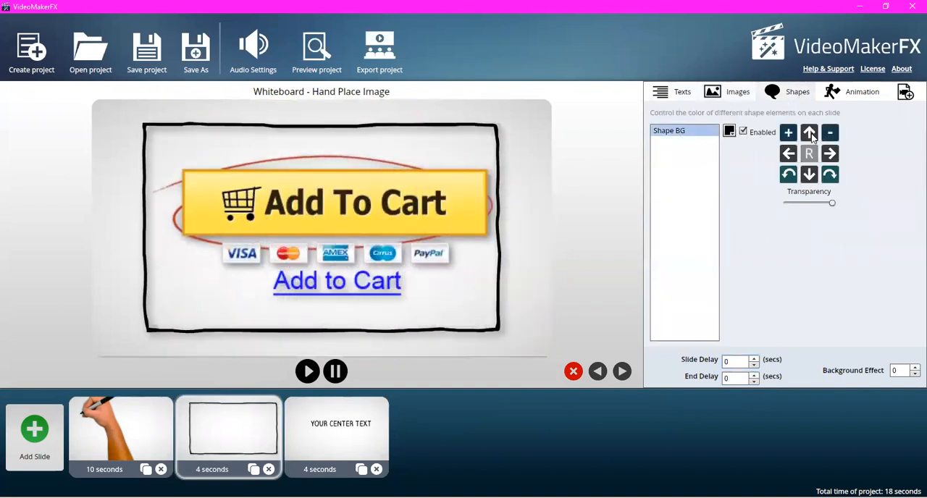
left_click_drag(831, 202, 794, 199)
left_click(862, 92)
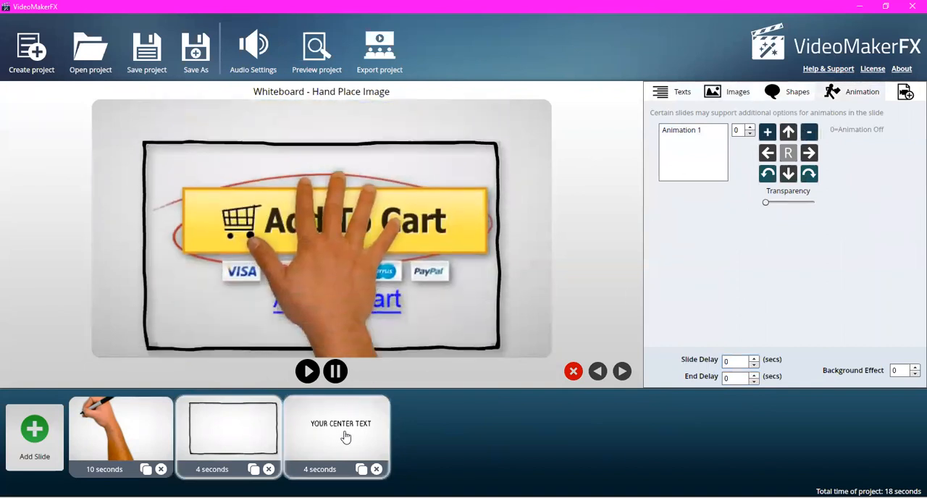
- Replace the centre text of the Hand Place slide with CLICK THE LINK BELOW
left_click(346, 438)
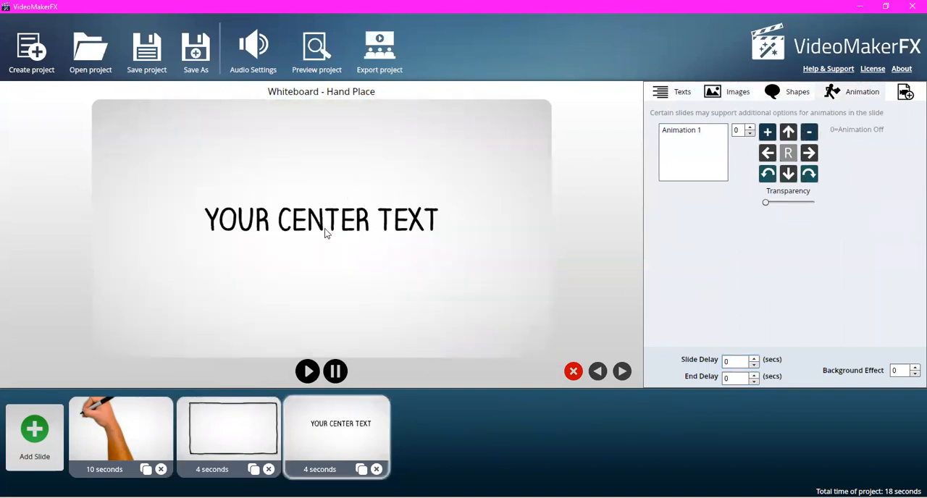
left_click(682, 92)
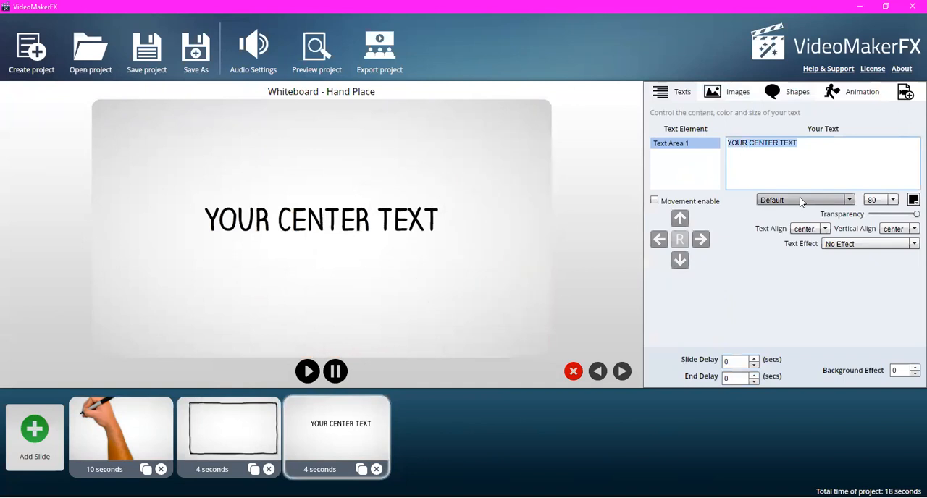
type("CLICK T")
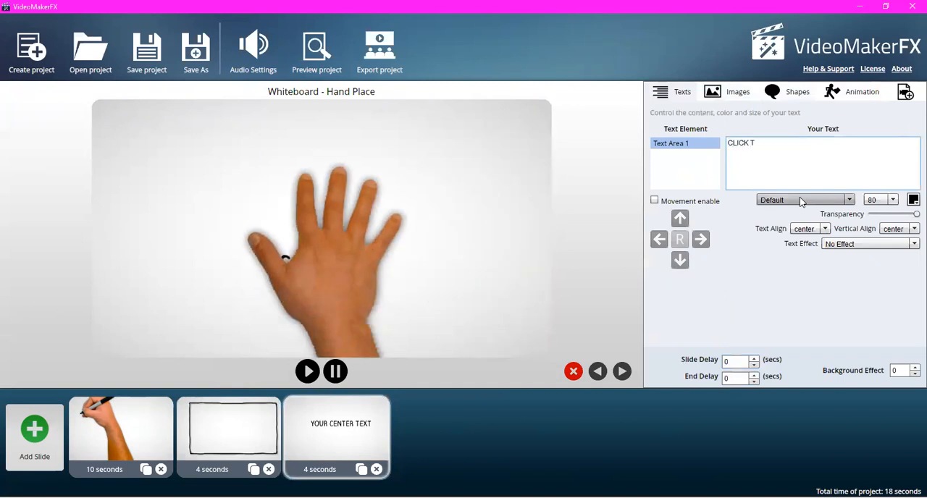
type("HE LINK BELOW")
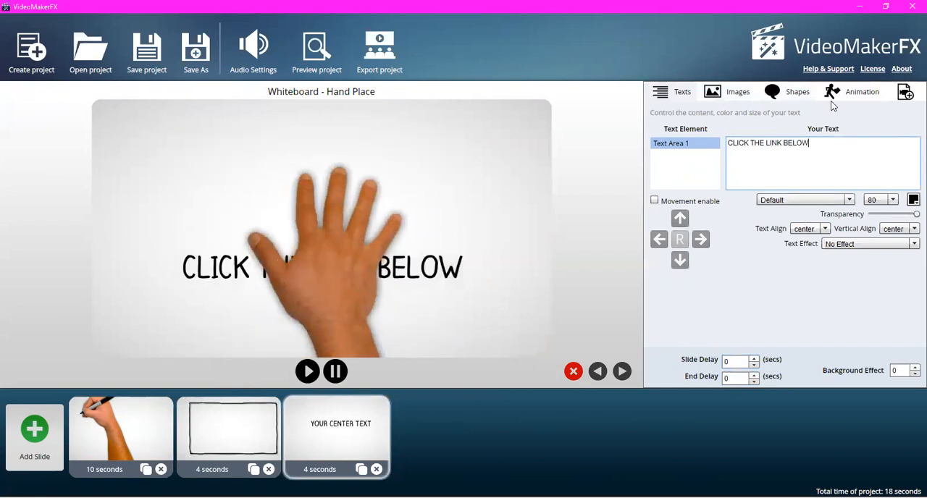
- Set Animation 1 on the Hand Place slide to option 2
left_click(852, 96)
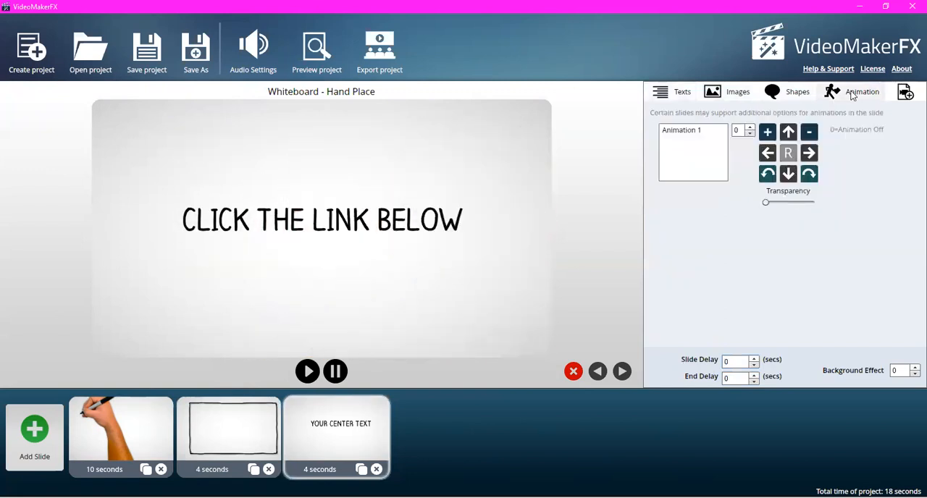
left_click(750, 128)
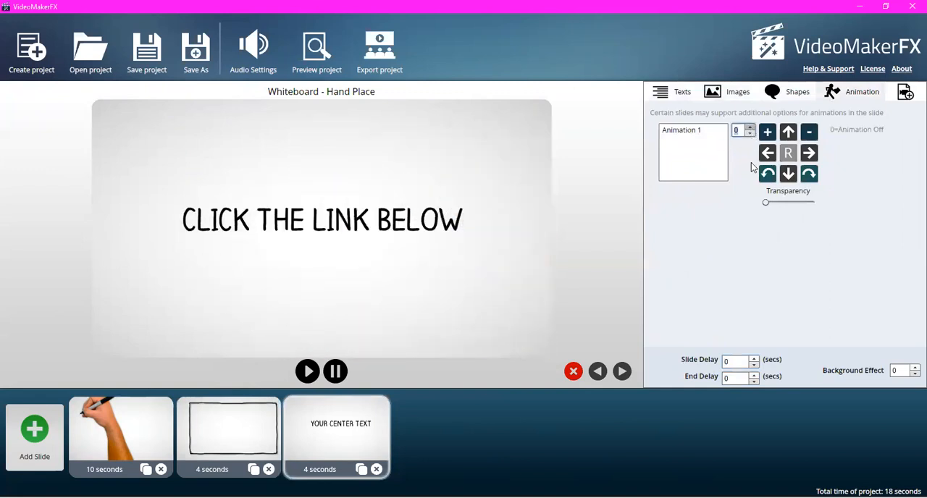
left_click(707, 133)
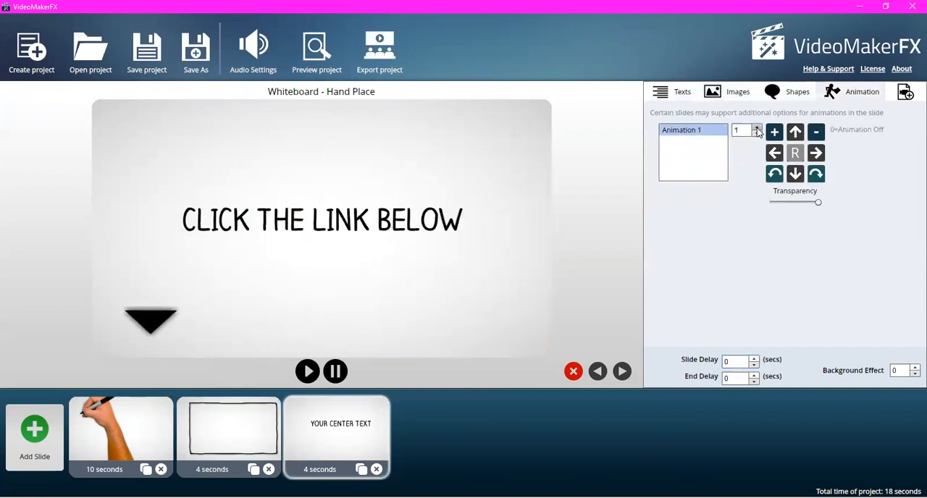
left_click(757, 127)
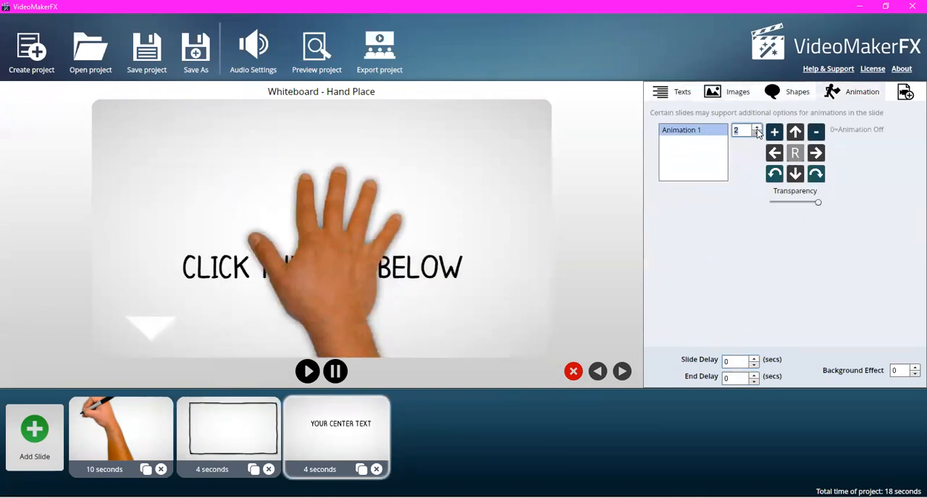
- Set the Hand Place slide's background image to Green.png from the gallery's Backgrounds - Simple category
left_click(738, 94)
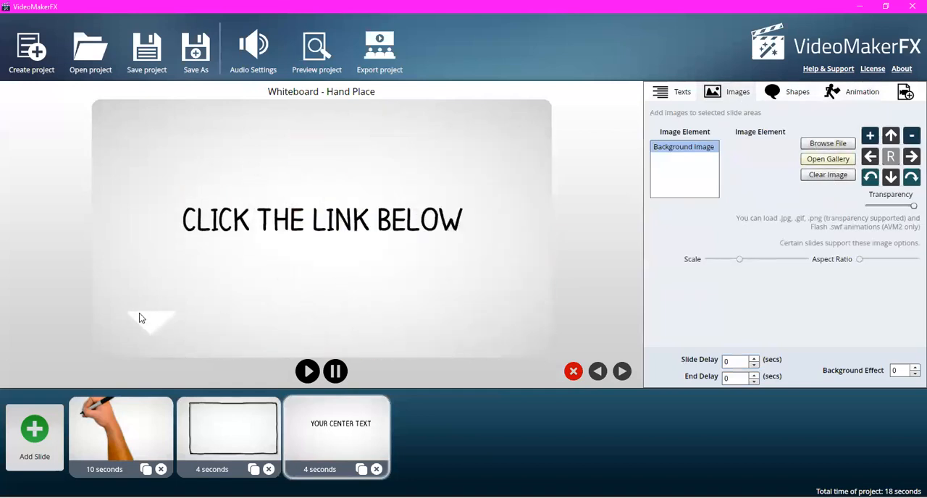
left_click(827, 159)
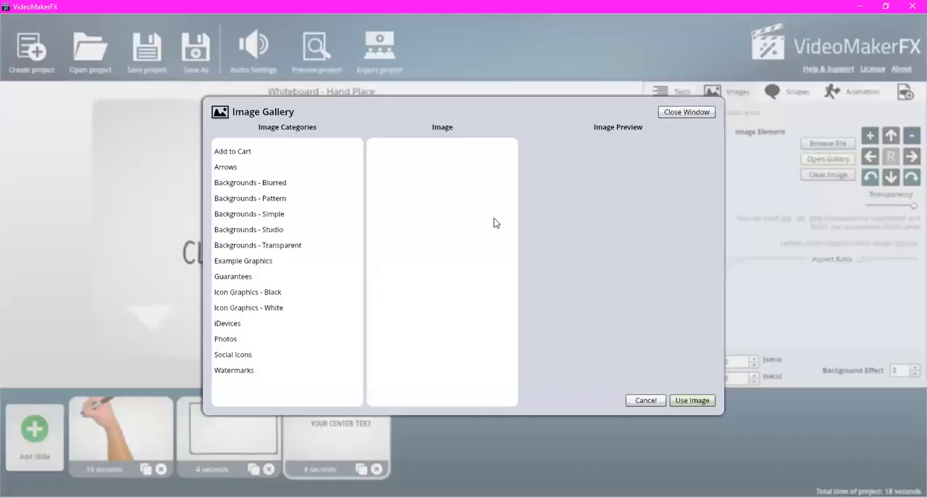
left_click(239, 230)
left_click(394, 182)
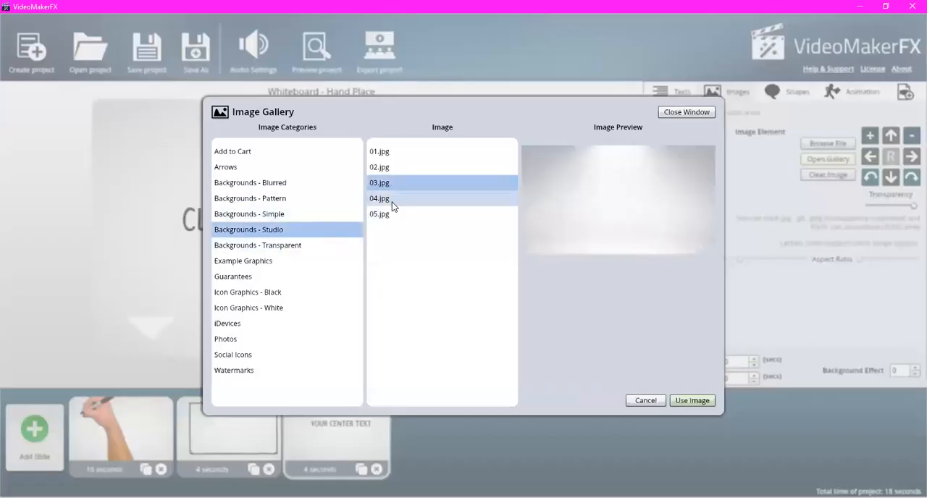
left_click(389, 199)
left_click(388, 214)
left_click(262, 263)
left_click(429, 197)
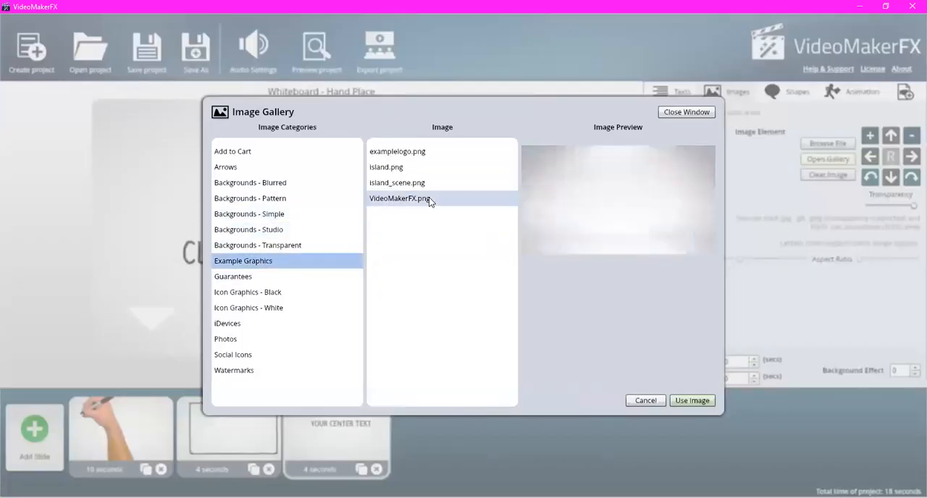
left_click(425, 182)
left_click(250, 214)
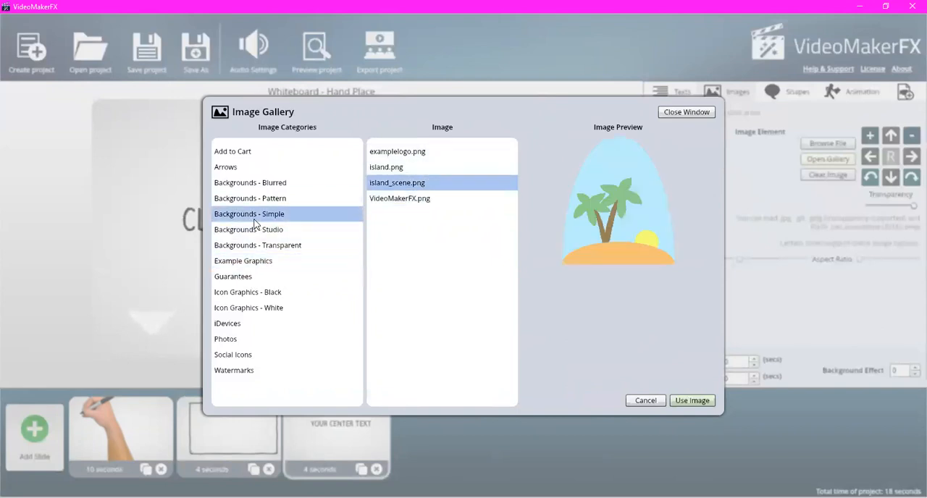
left_click(387, 197)
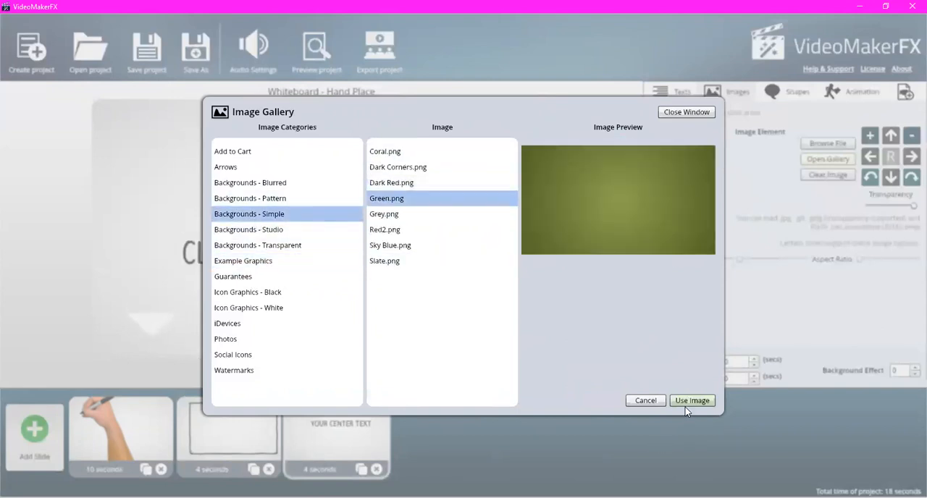
left_click(691, 401)
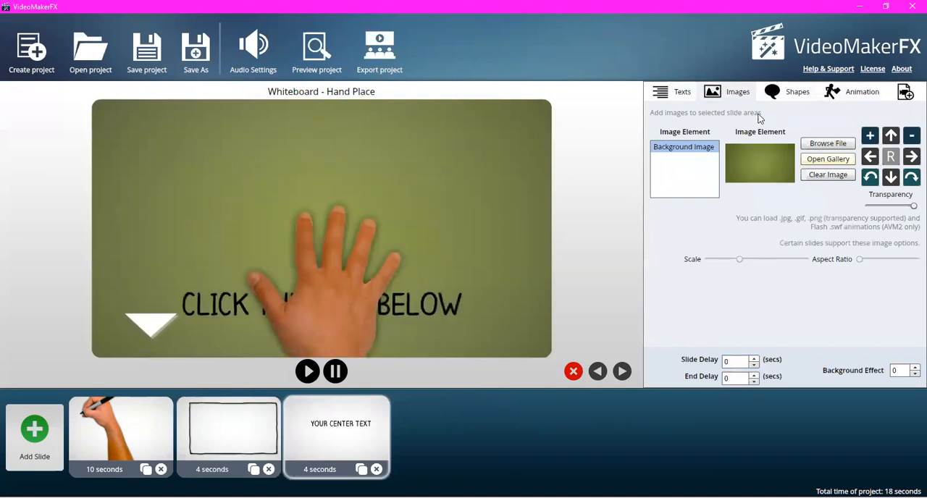
- Try several alternatives for Animation 1 on the Hand Place slide, ending on option 6
left_click(852, 92)
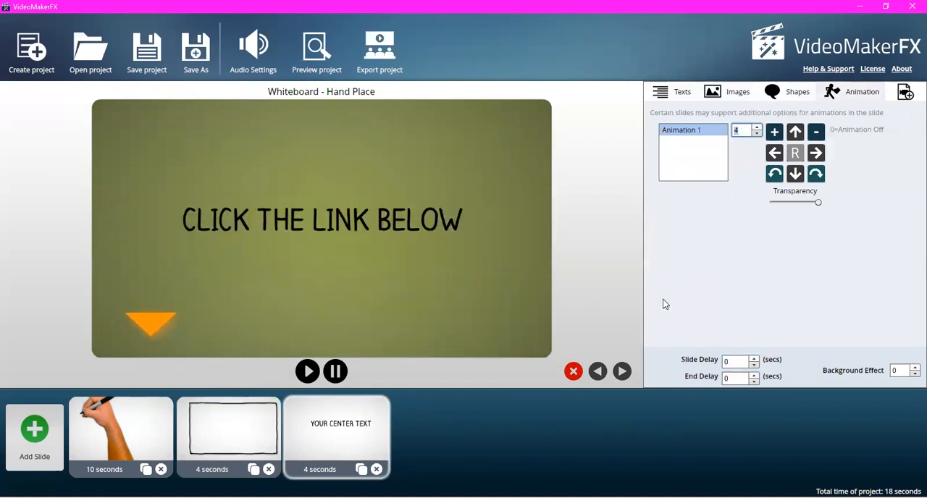
left_click(756, 130)
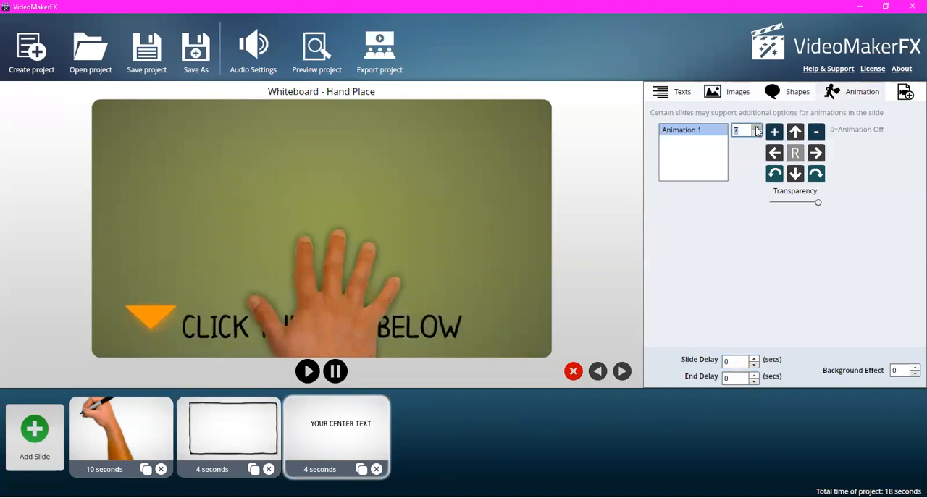
left_click(757, 135)
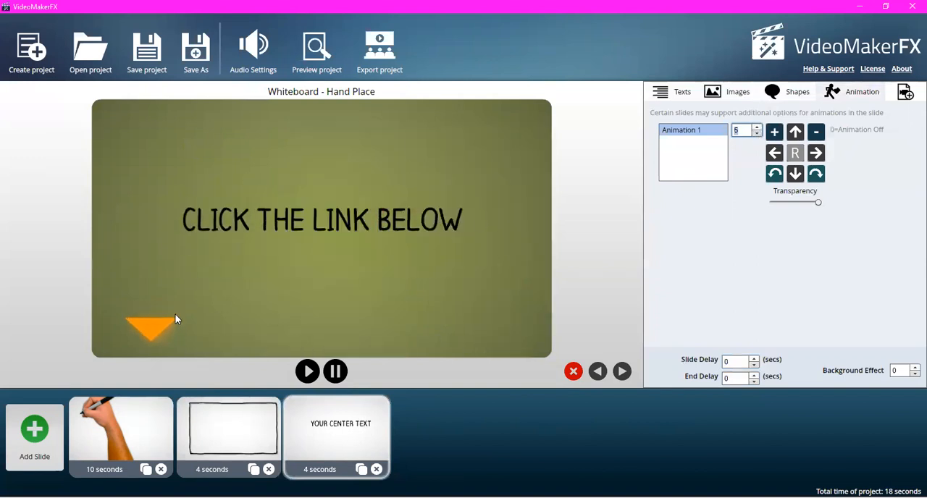
left_click(757, 135)
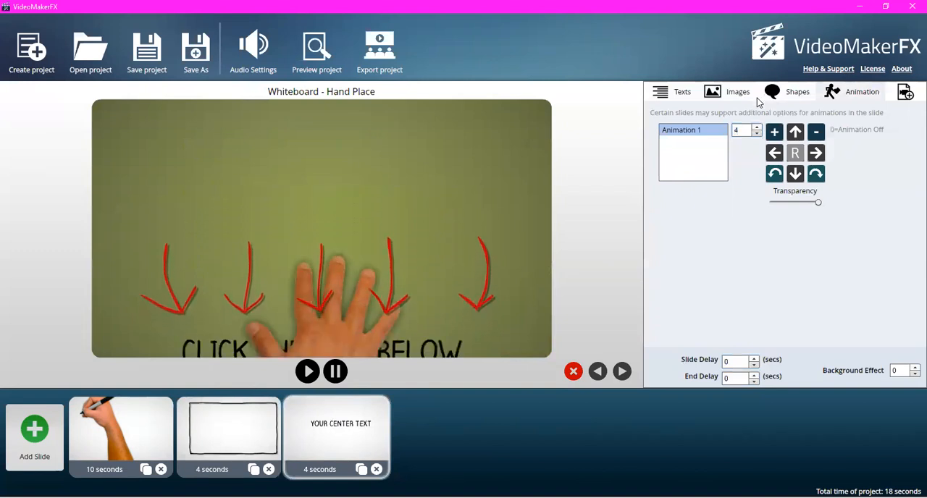
left_click(757, 127)
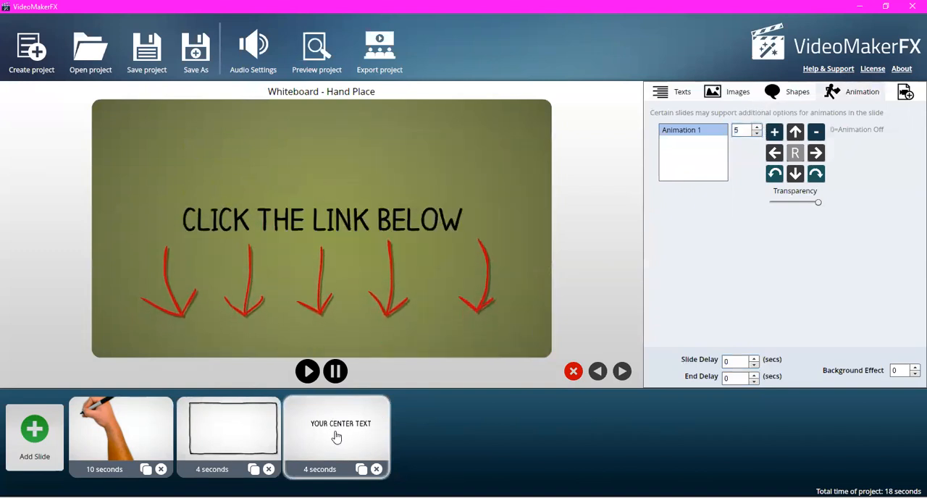
left_click(756, 127)
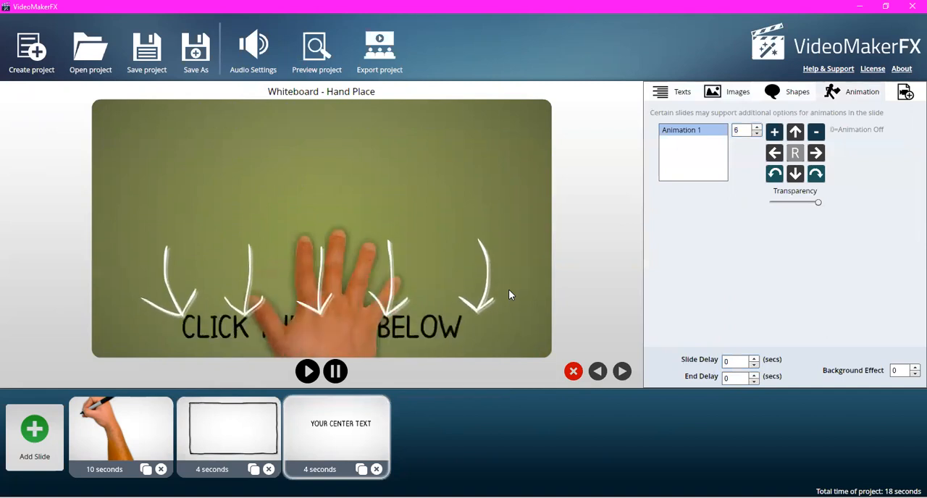
- Reselect the Hand Place slide and set its Animation 1 to option 7
left_click(246, 456)
left_click(376, 415)
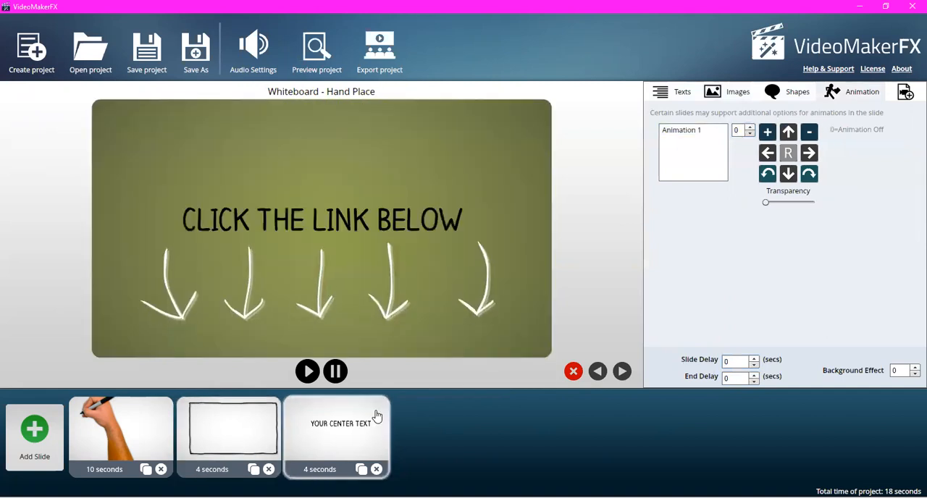
left_click(709, 129)
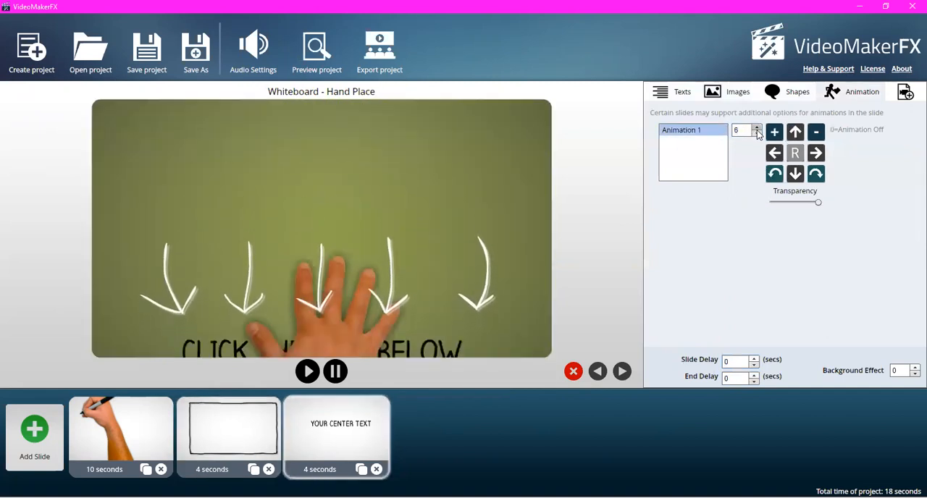
left_click(756, 129)
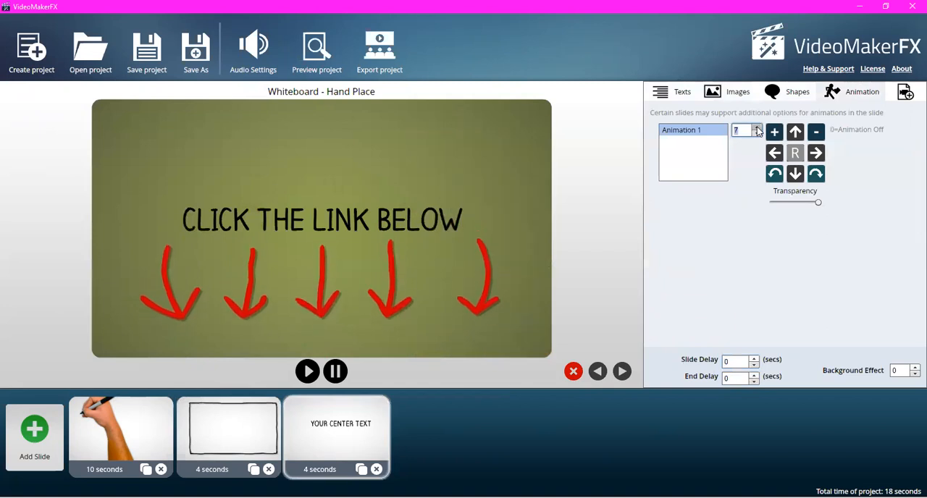
- Reload the Hand Place slide and try Animation 1 at option 9, stepping back down to option 6
left_click(240, 425)
left_click(351, 431)
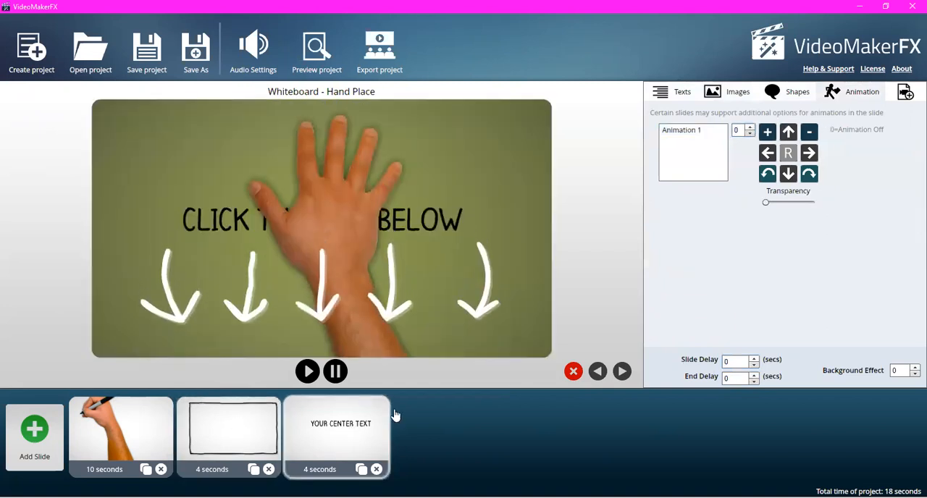
left_click(751, 133)
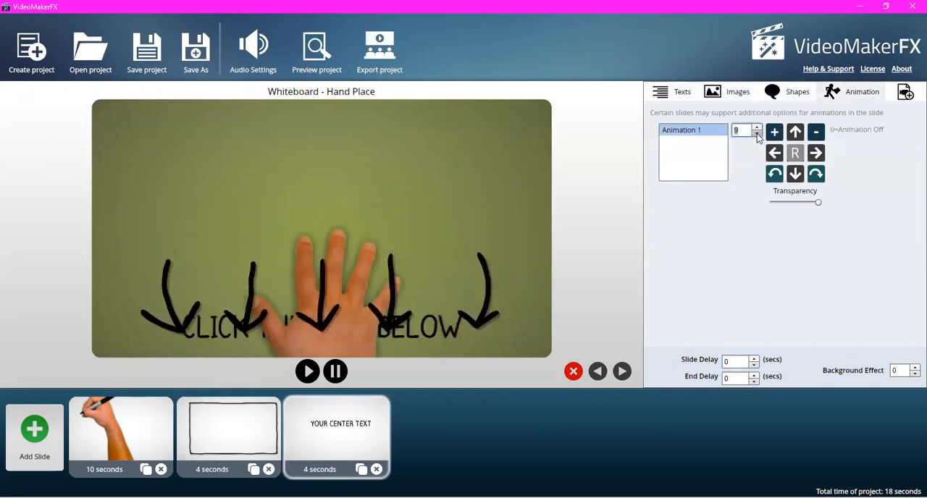
left_click(756, 133)
left_click(757, 133)
left_click(756, 133)
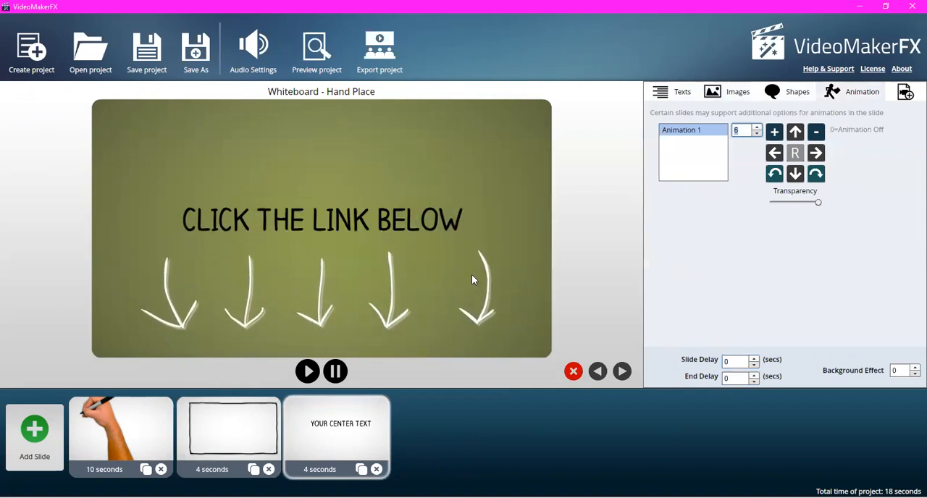
- Set Animation 1 on the Hand Place slide to option 4
left_click(757, 134)
left_click(757, 133)
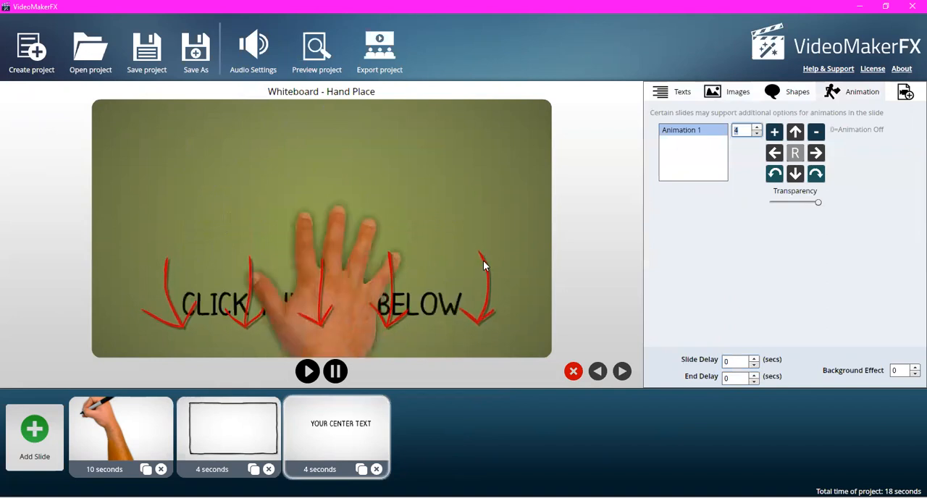
left_click(757, 128)
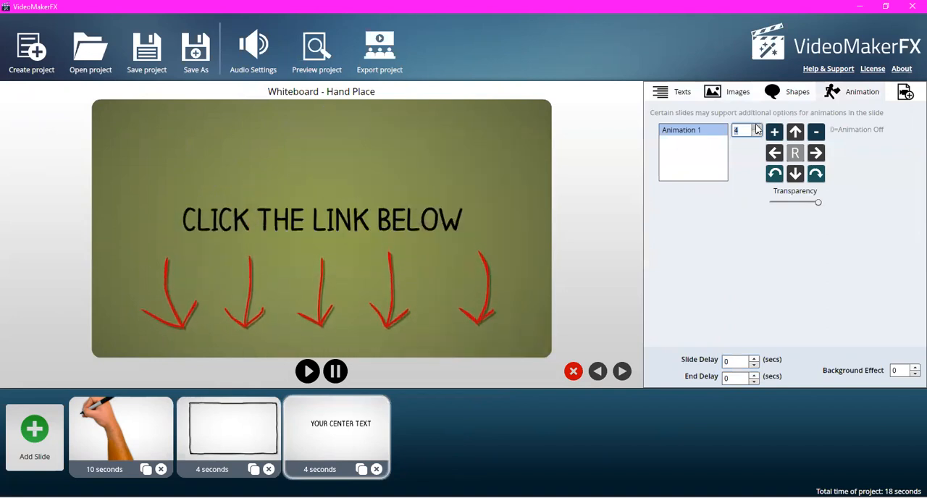
left_click(756, 133)
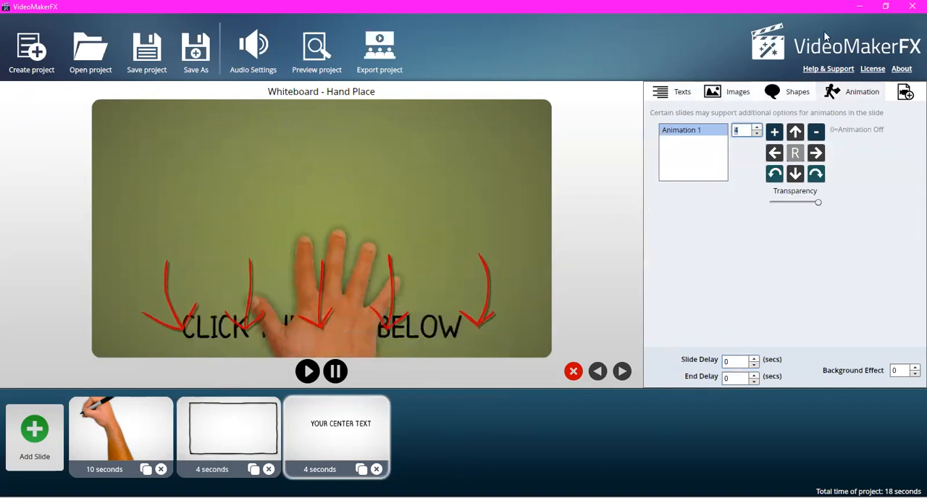
- Enable music for the project's first audio track and choose Rock Party.mp3 from the VideoMakerFX music folder
left_click(260, 64)
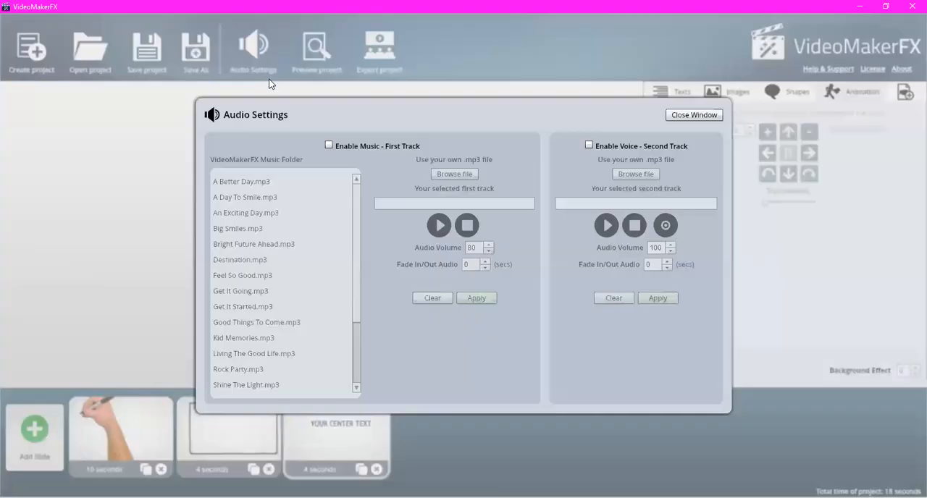
left_click(329, 146)
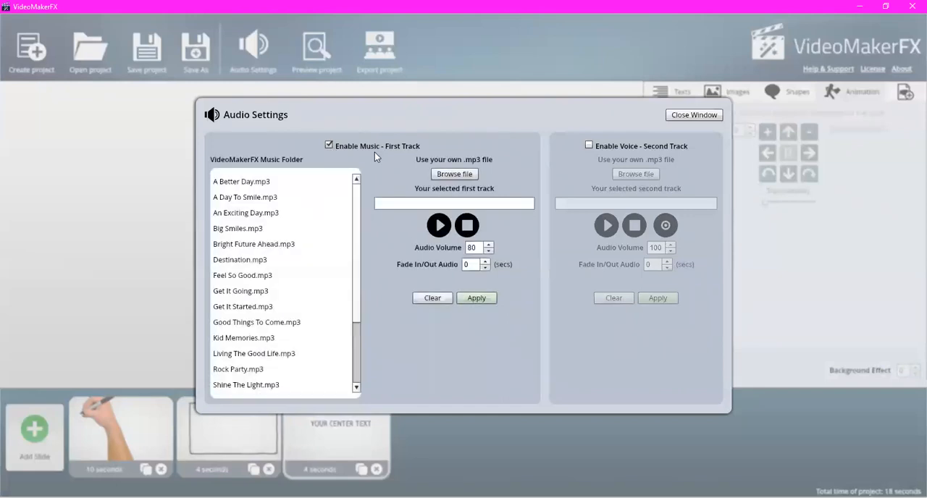
left_click(255, 213)
left_click(267, 259)
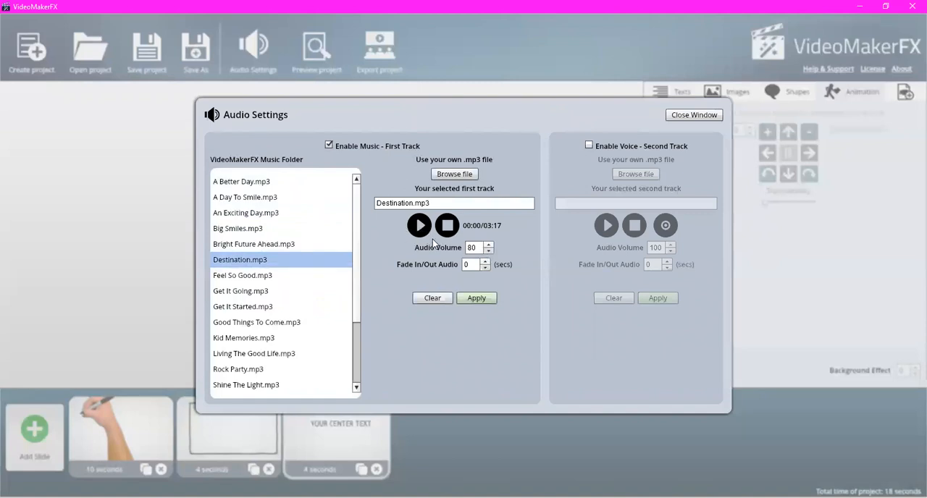
left_click(250, 290)
left_click(261, 323)
left_click(264, 372)
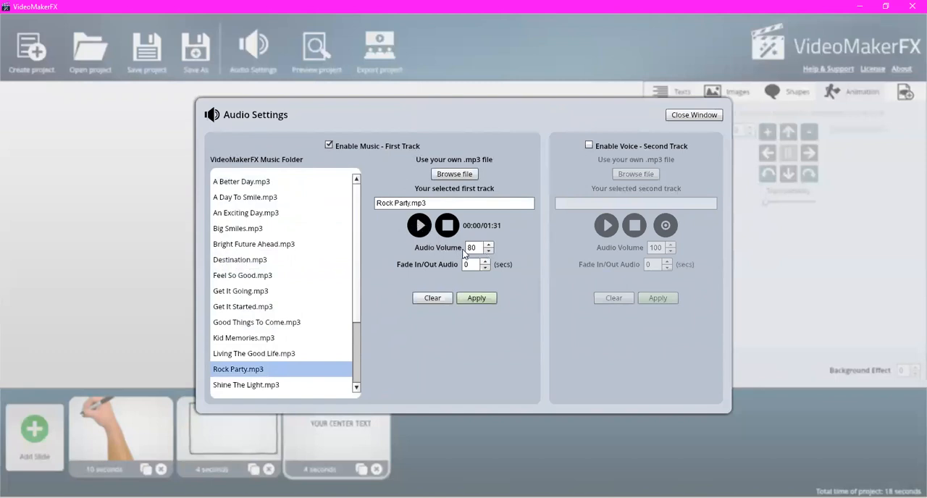
- Lower the first track's audio volume and apply the music settings
left_click(488, 251)
left_click_drag(478, 251, 464, 251)
left_click(476, 299)
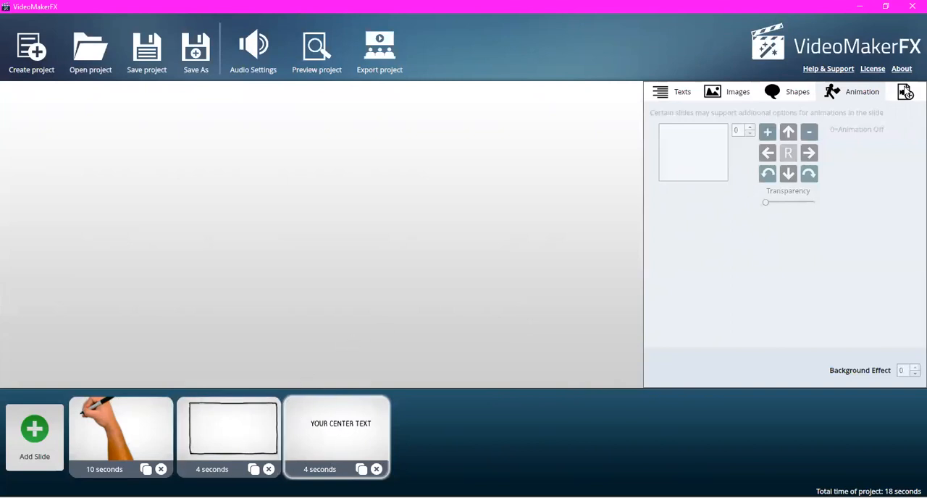
- Select the Hand Drawing 10 SEC slide and look over its video, animation, image and text settings
left_click(904, 92)
left_click(126, 435)
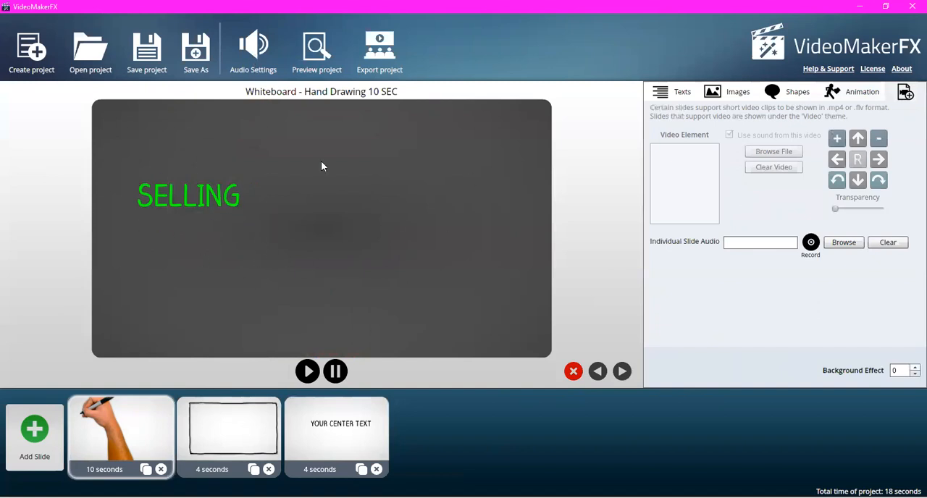
left_click(858, 92)
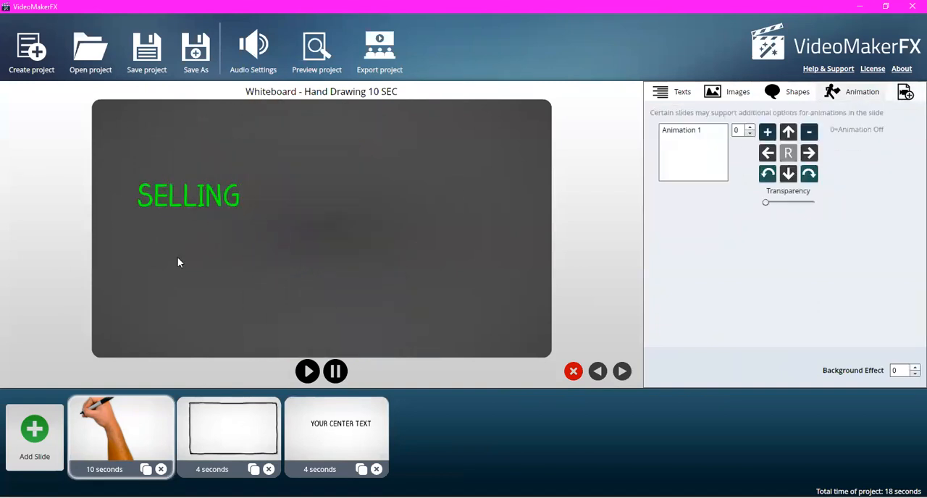
left_click(724, 99)
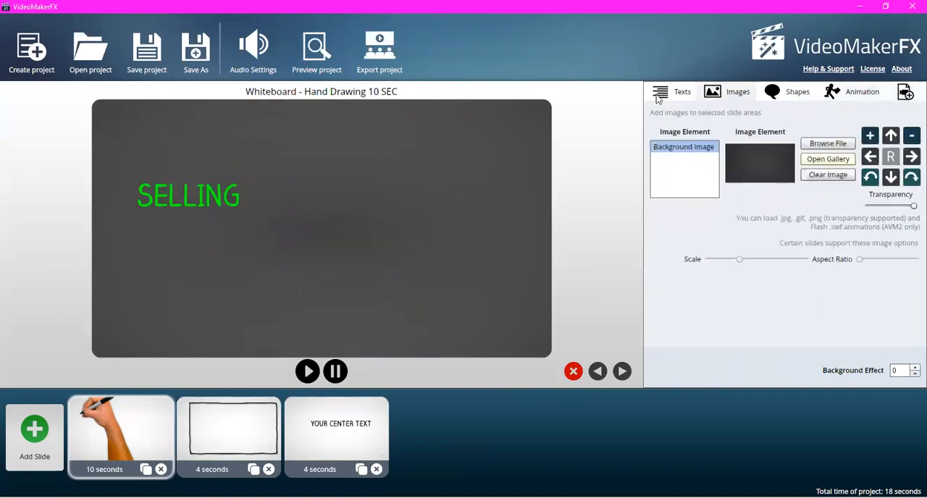
left_click(662, 94)
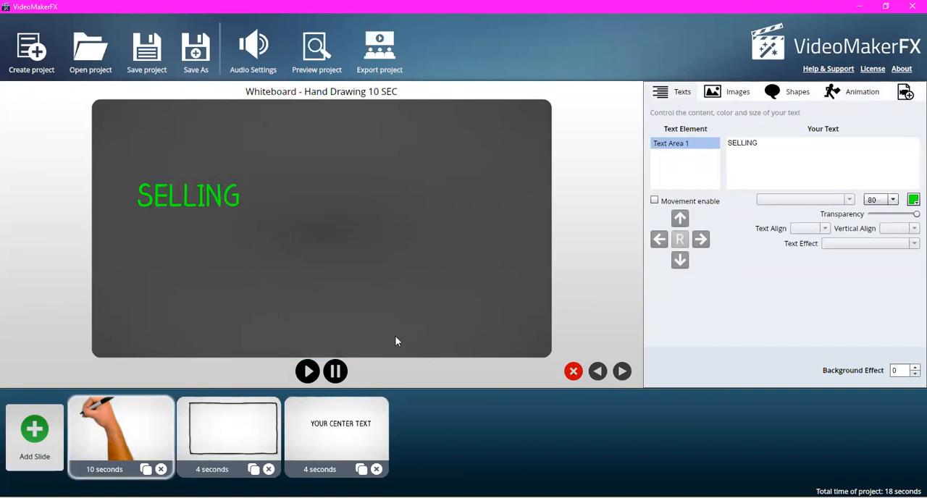
- Record a short microphone voice clip as the individual slide audio of the Hand Drawing 10 SEC slide
left_click(907, 96)
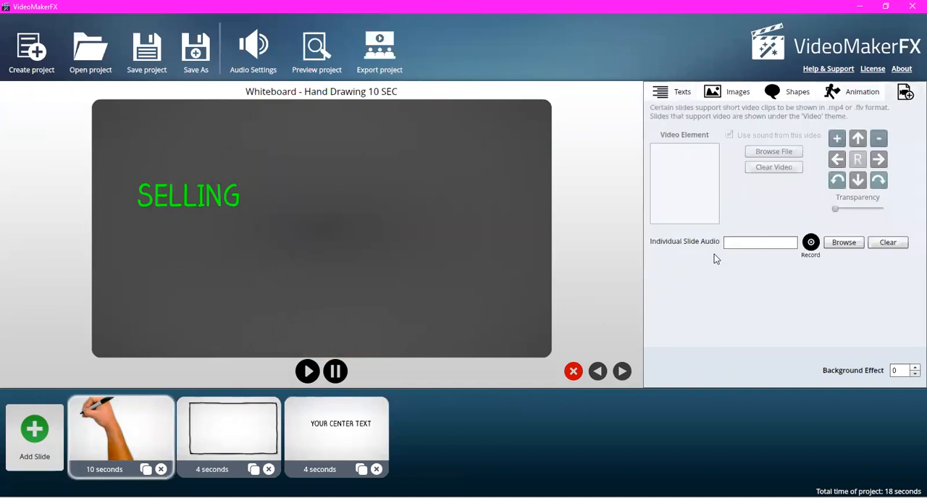
left_click(139, 436)
left_click(811, 245)
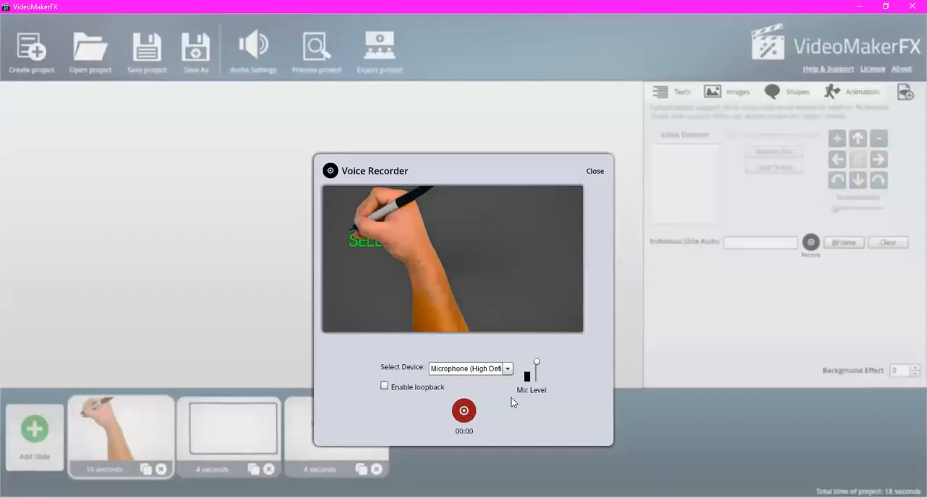
left_click(464, 412)
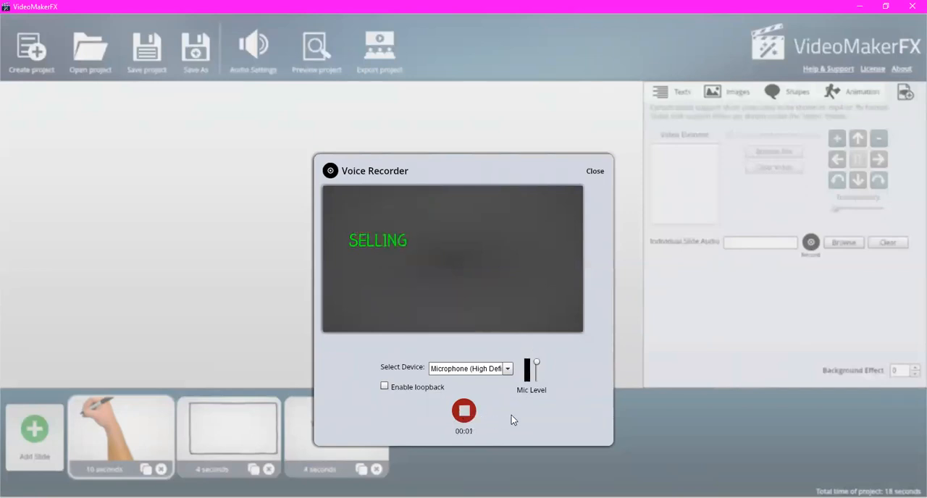
left_click(464, 412)
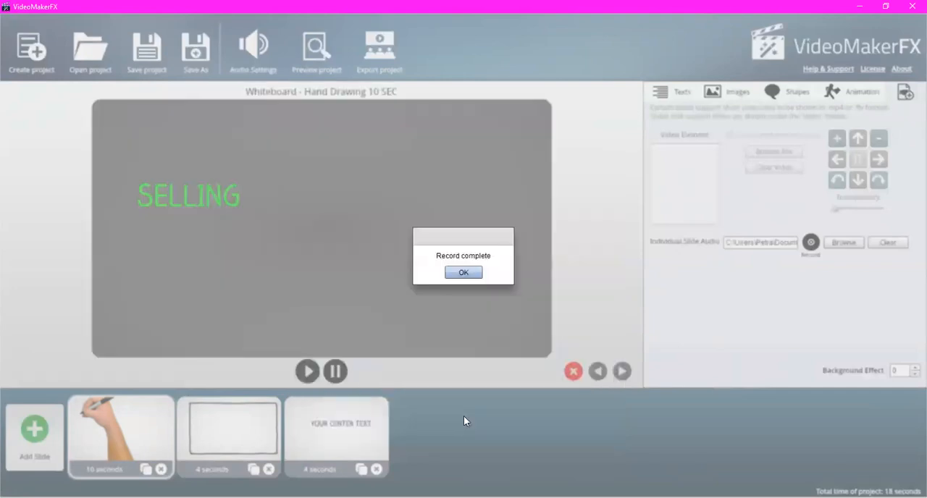
- Acknowledge the completed voice recording, preview the whole project, and close the preview
left_click(464, 273)
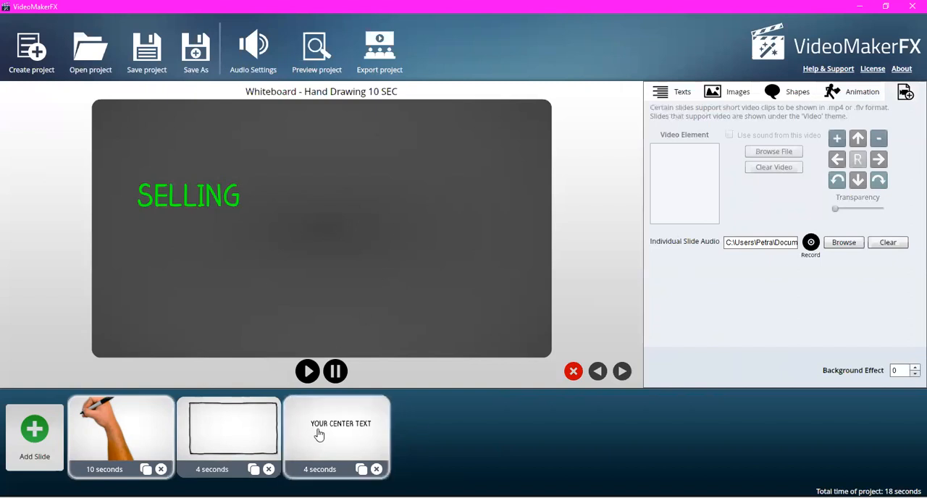
left_click(317, 52)
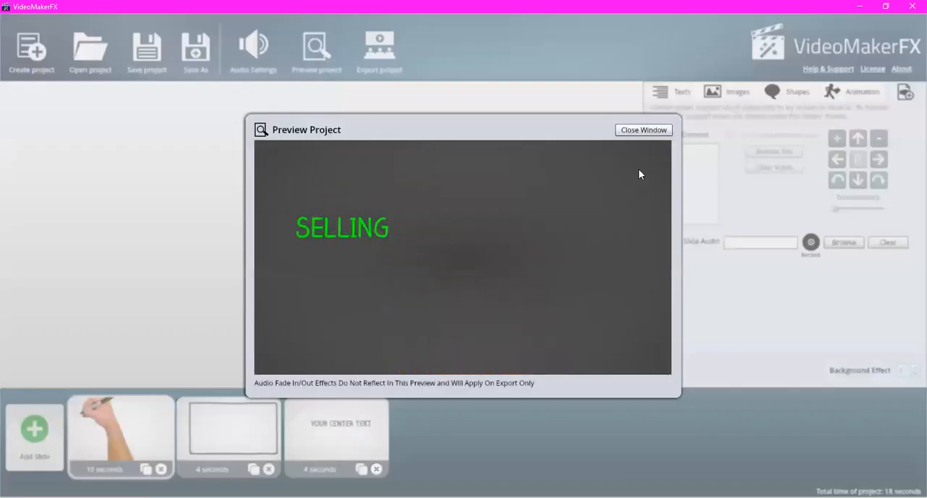
left_click(640, 130)
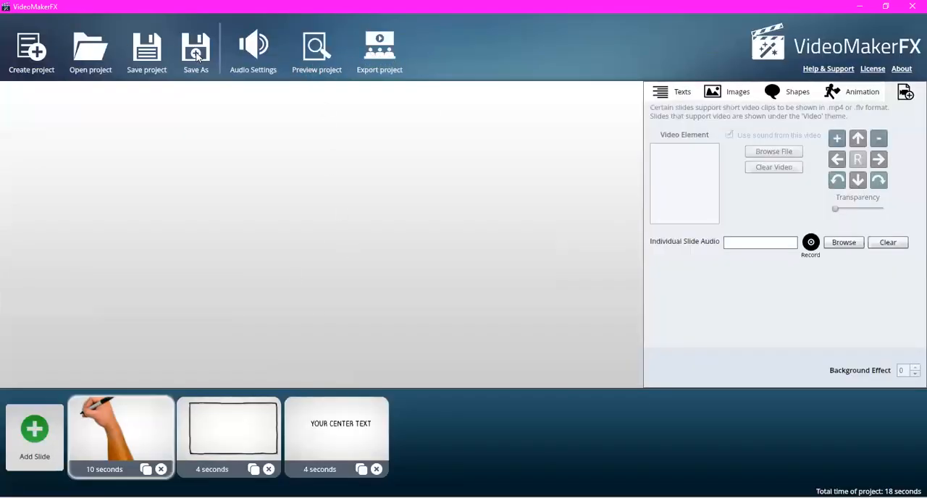
left_click(436, 276)
- Open the project's video export settings, review the available sizes, and set the quality to Perfect
left_click(387, 64)
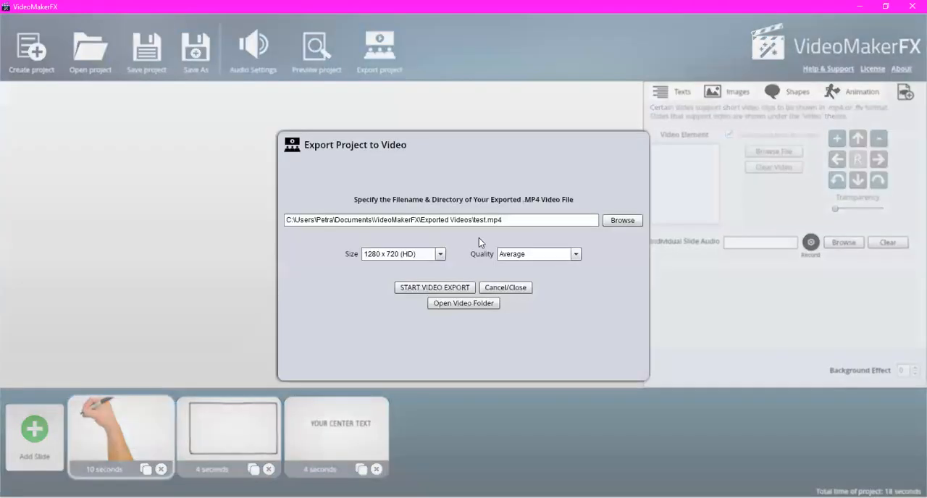
left_click(440, 254)
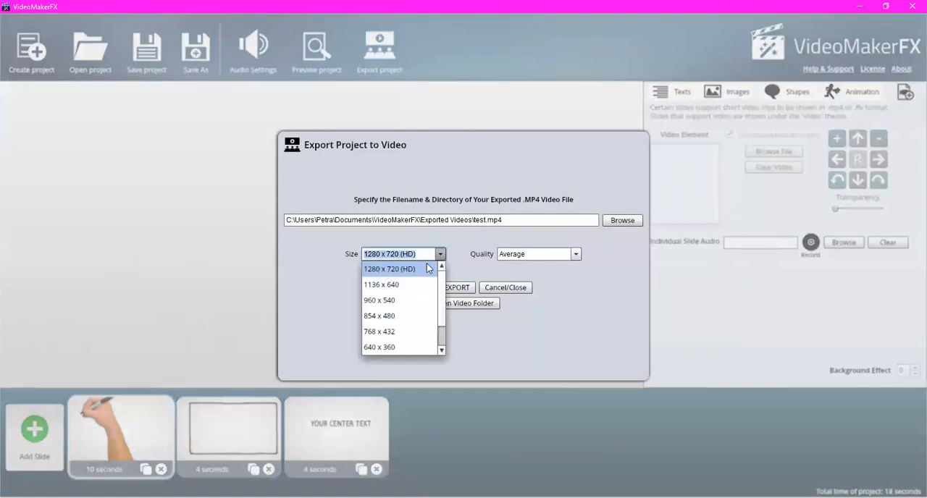
left_click(441, 255)
left_click(576, 255)
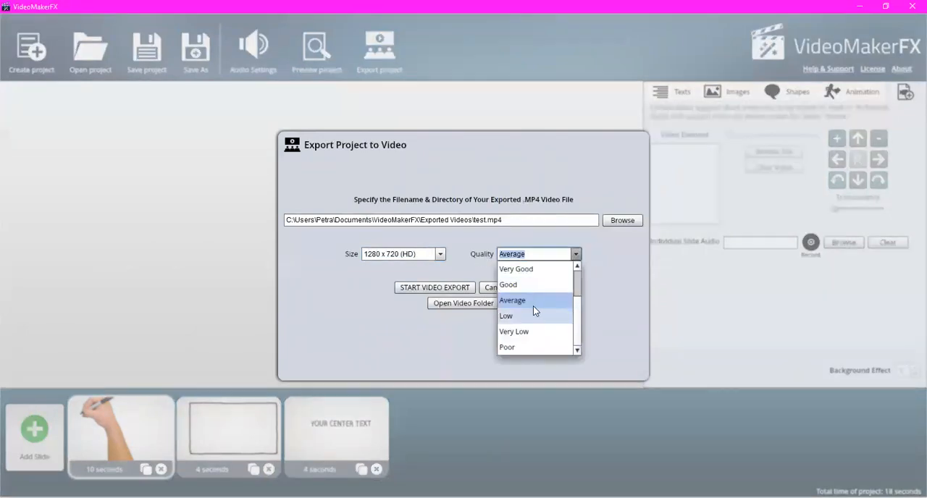
left_click_drag(576, 307, 574, 272)
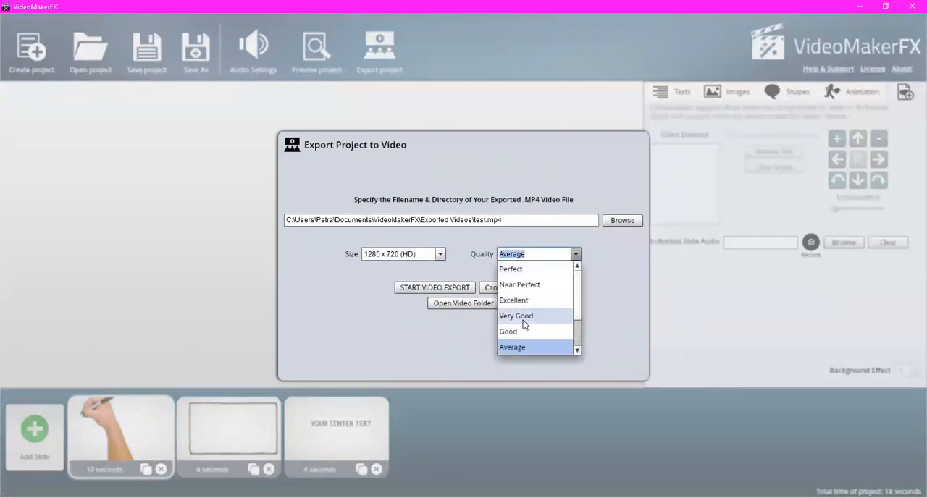
left_click(522, 270)
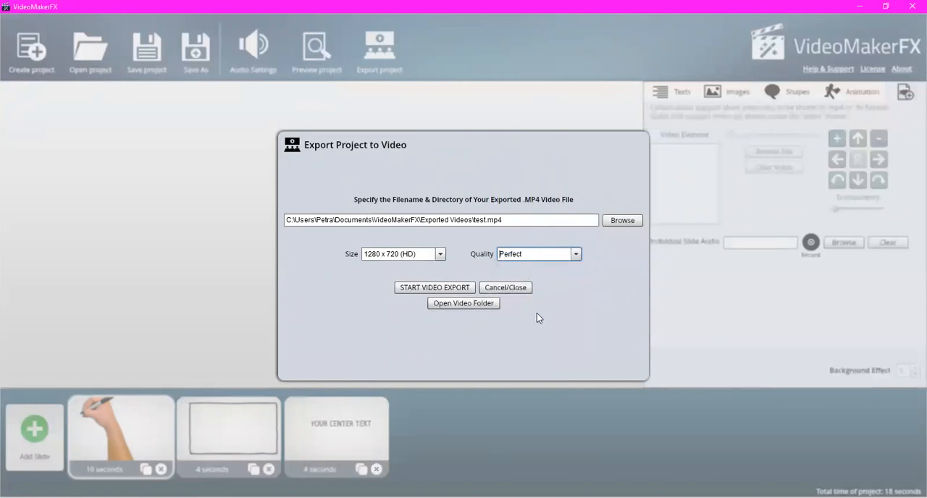
- Check the exported video folder and leave the export settings without starting the export
left_click(476, 310)
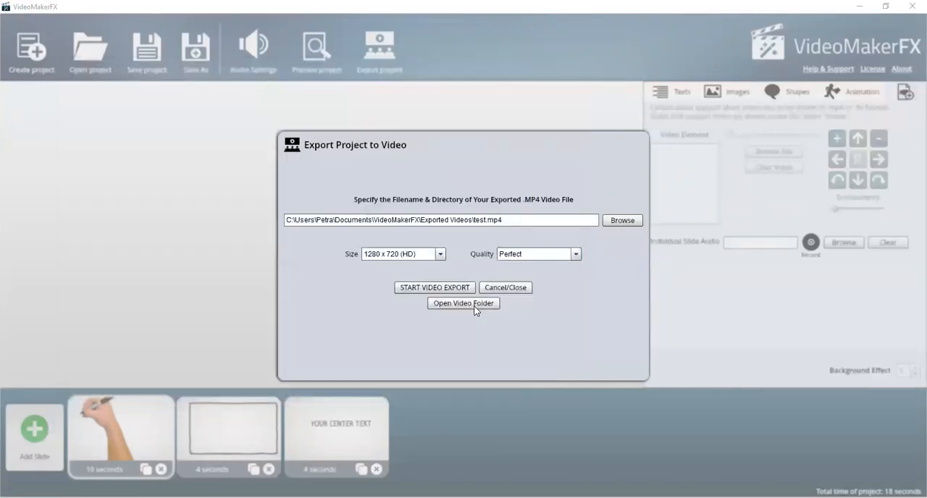
left_click(587, 94)
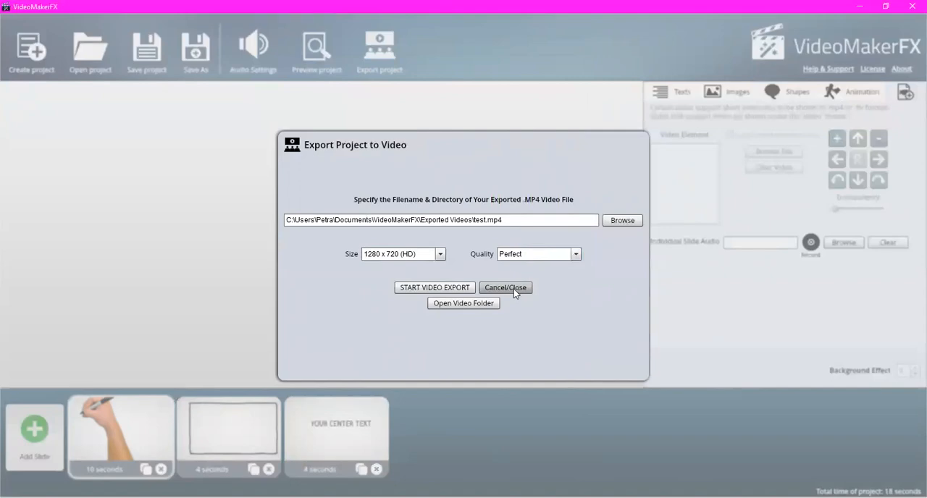
left_click(513, 289)
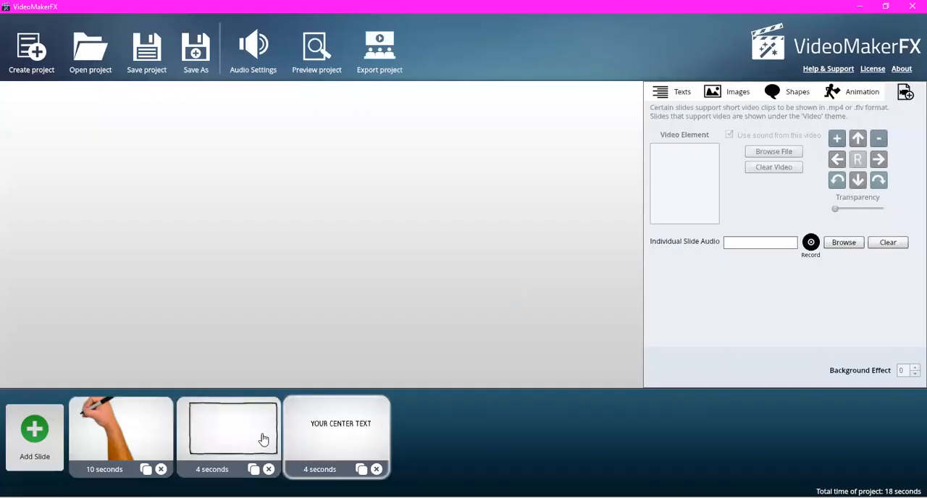
- Select the Hand Place Image slide and set its background effect to 5
left_click(264, 439)
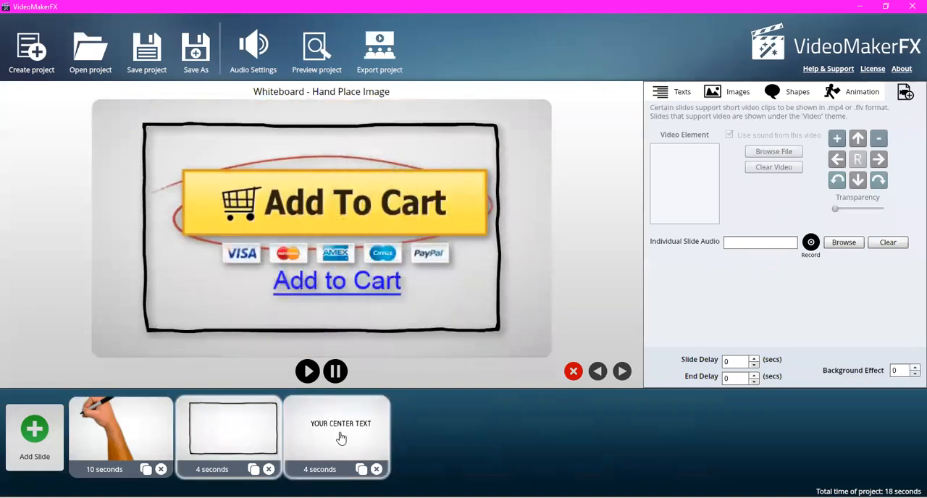
left_click(911, 367)
left_click(912, 374)
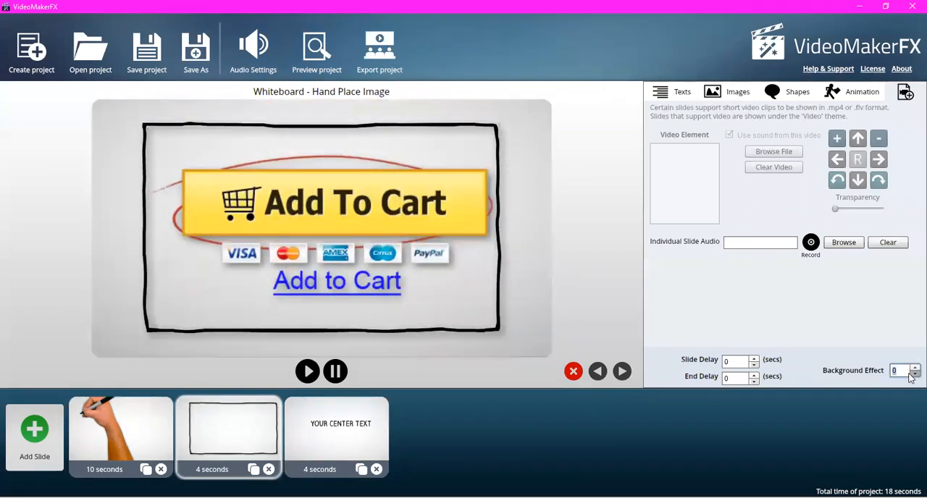
left_click(912, 368)
left_click(912, 368)
left_click(912, 367)
left_click(911, 368)
left_click(911, 368)
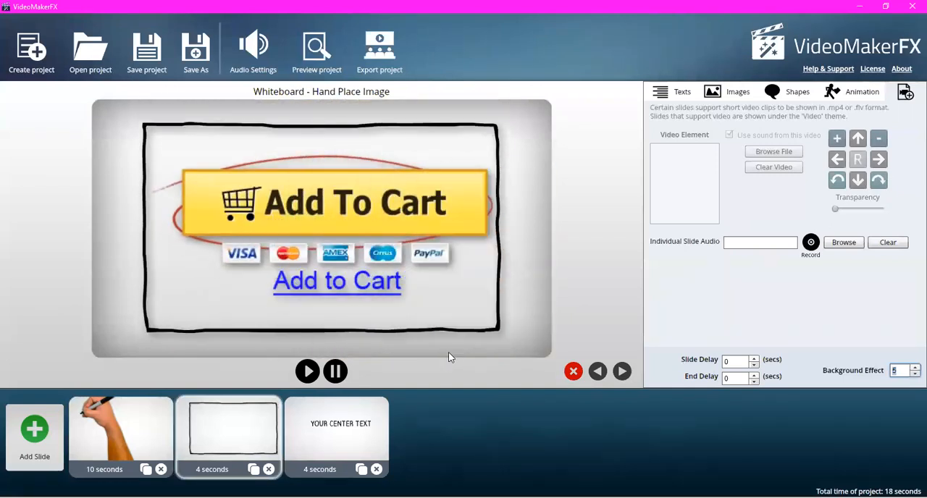
- Preview the Slide 2, Slide 3 and Slide 4 layouts of the Business Presentation II theme in the slide library
left_click(34, 438)
left_click(298, 239)
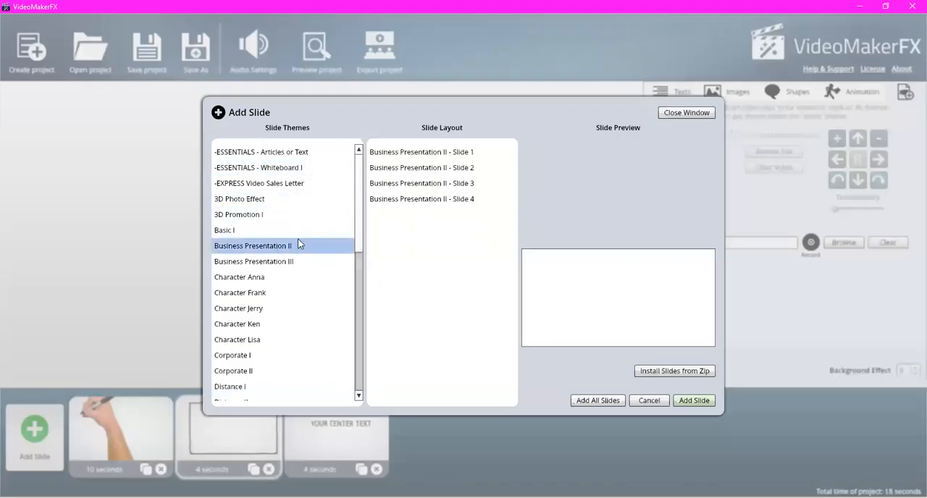
left_click(475, 169)
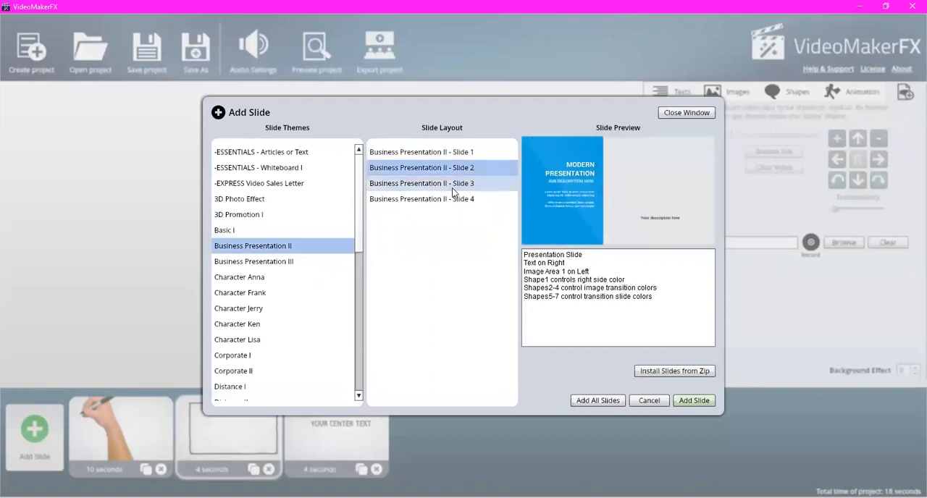
left_click(455, 183)
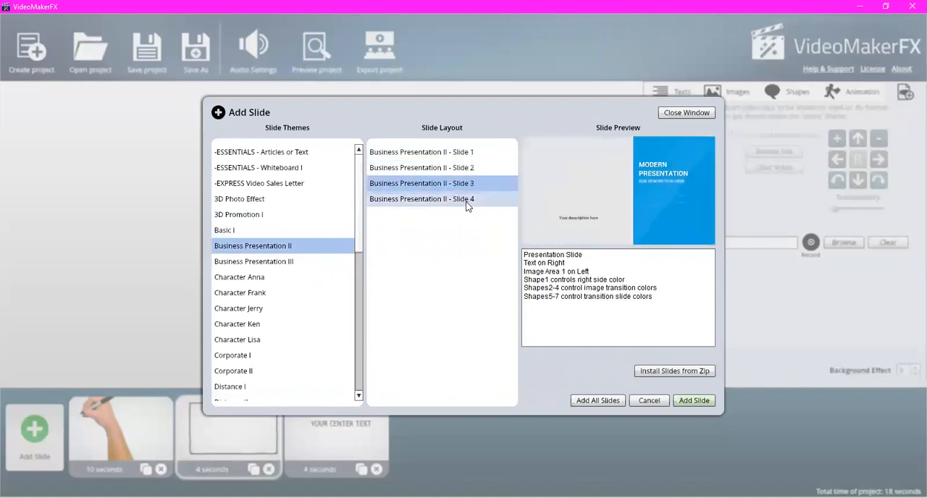
left_click(468, 206)
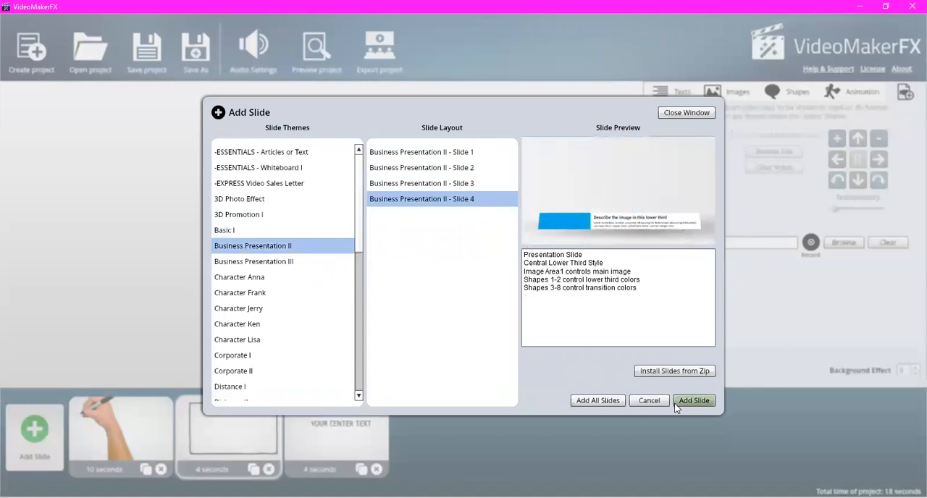
left_click(694, 400)
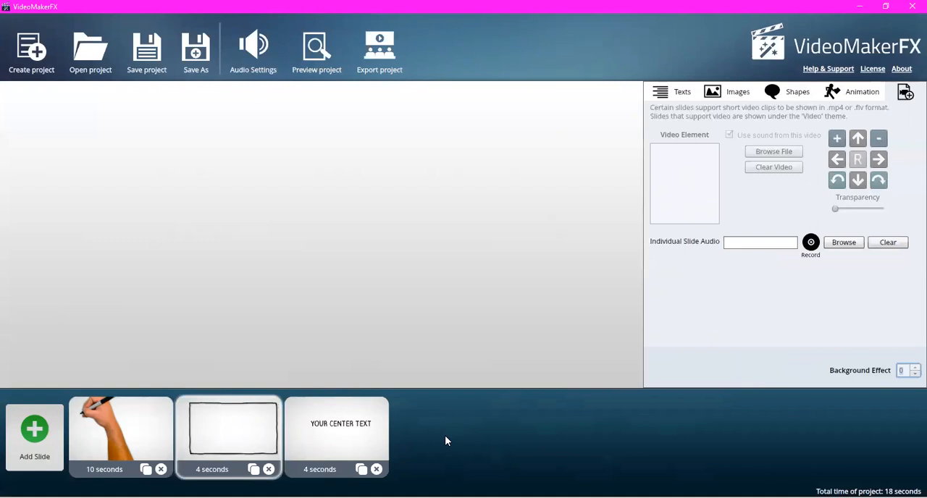
- Reopen the slide library, compare Business Presentation II layouts 3, 2 and 4, and leave without adding a slide
left_click(41, 446)
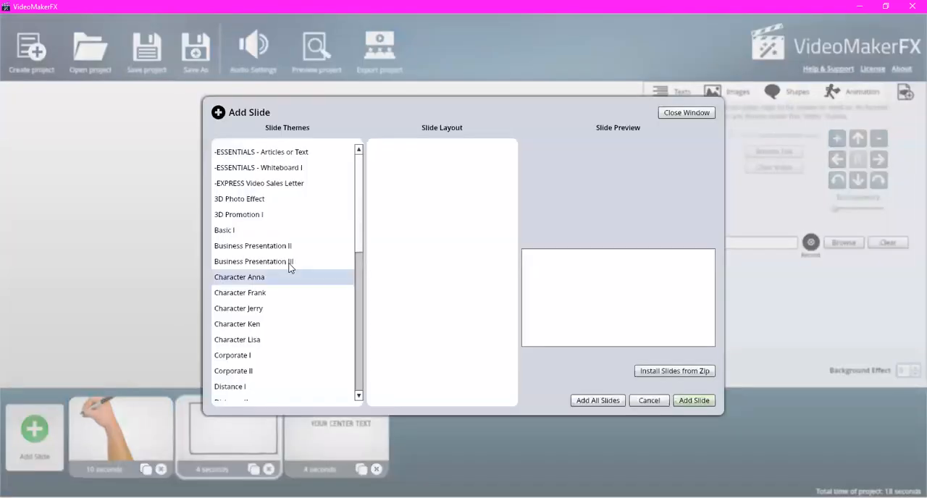
left_click(286, 247)
left_click(499, 183)
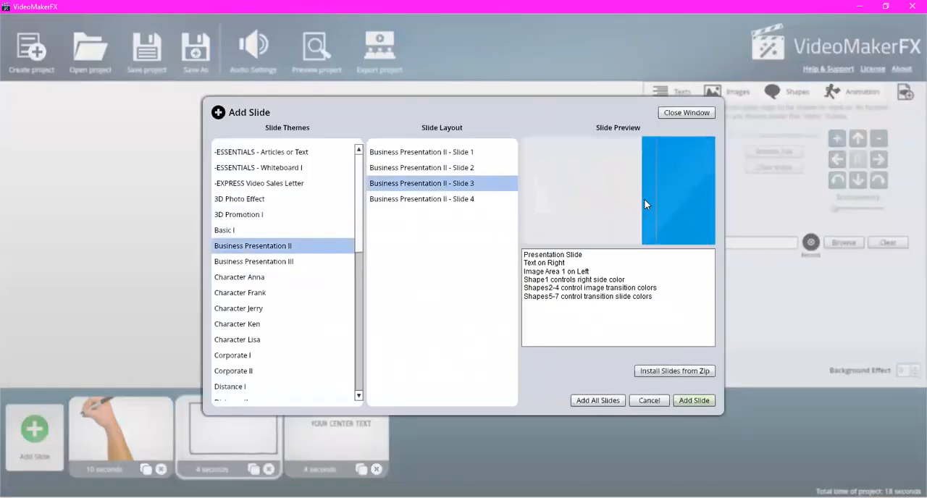
left_click(474, 169)
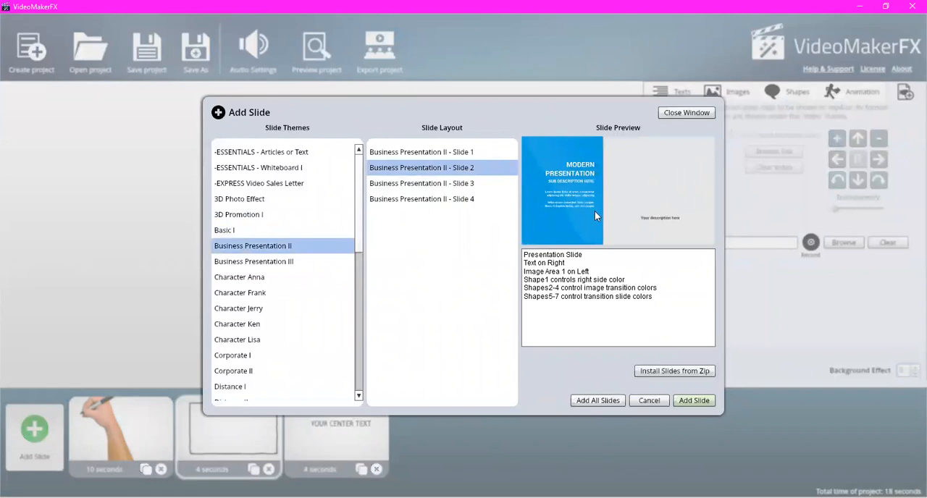
left_click(499, 201)
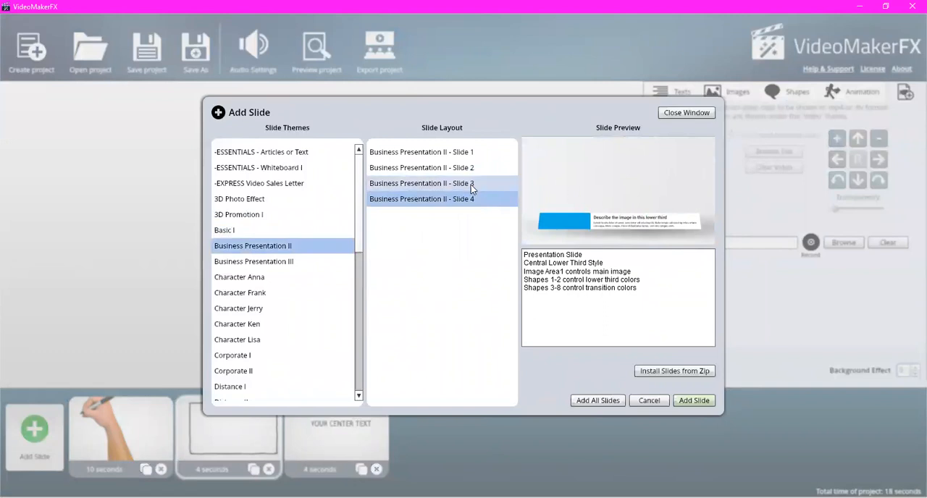
left_click(442, 180)
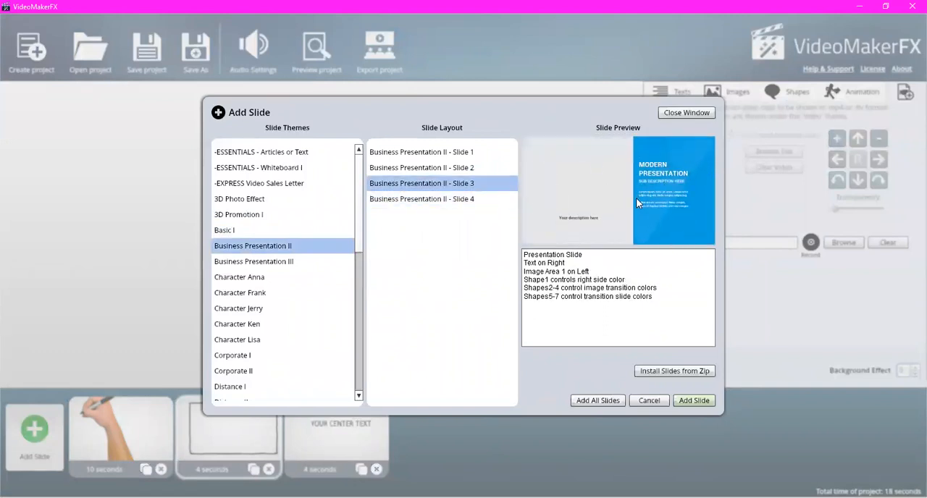
left_click(649, 400)
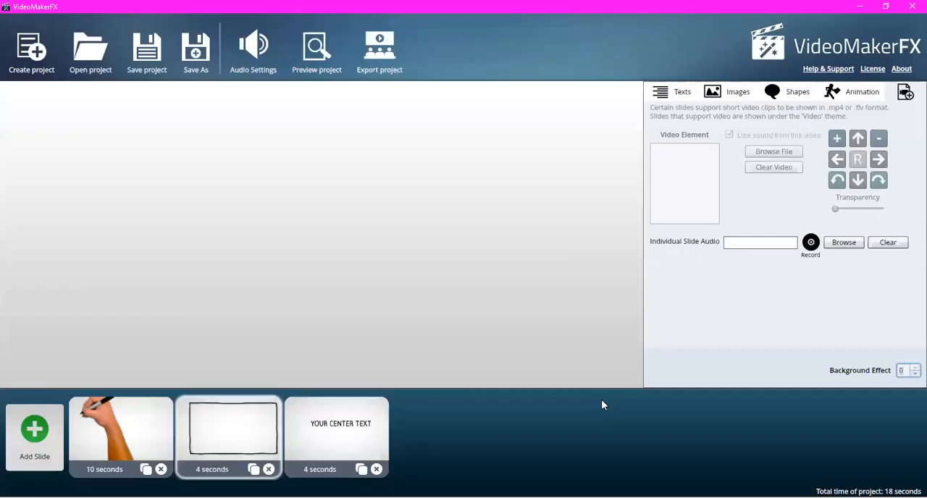